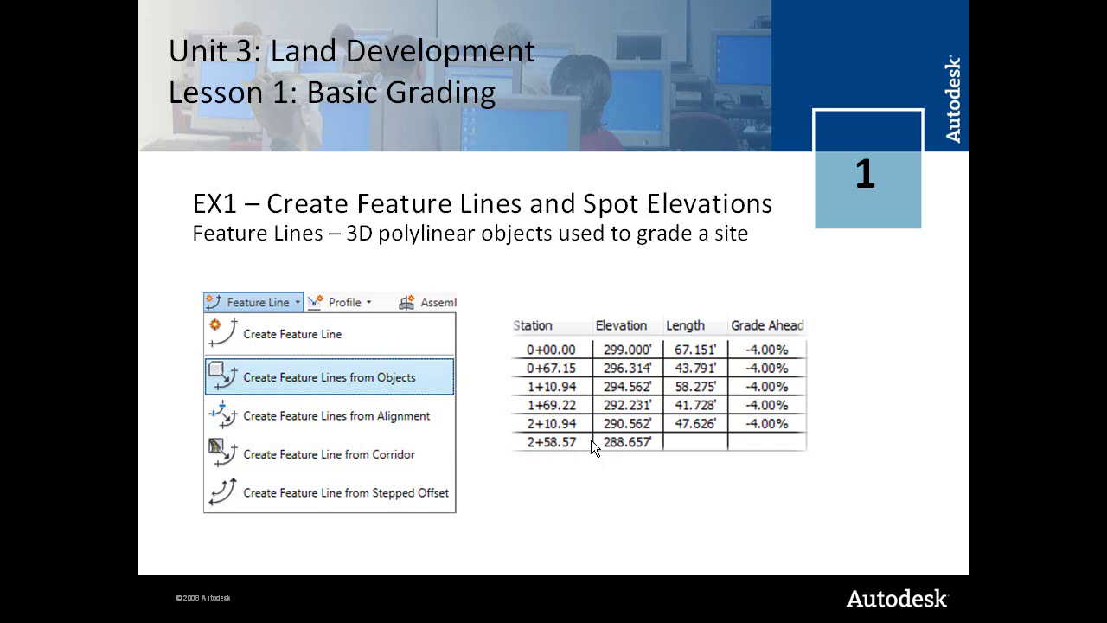
Advance to the drainage-path feature line slide, then switch to the Civil 3D grading drawing
click(513, 439)
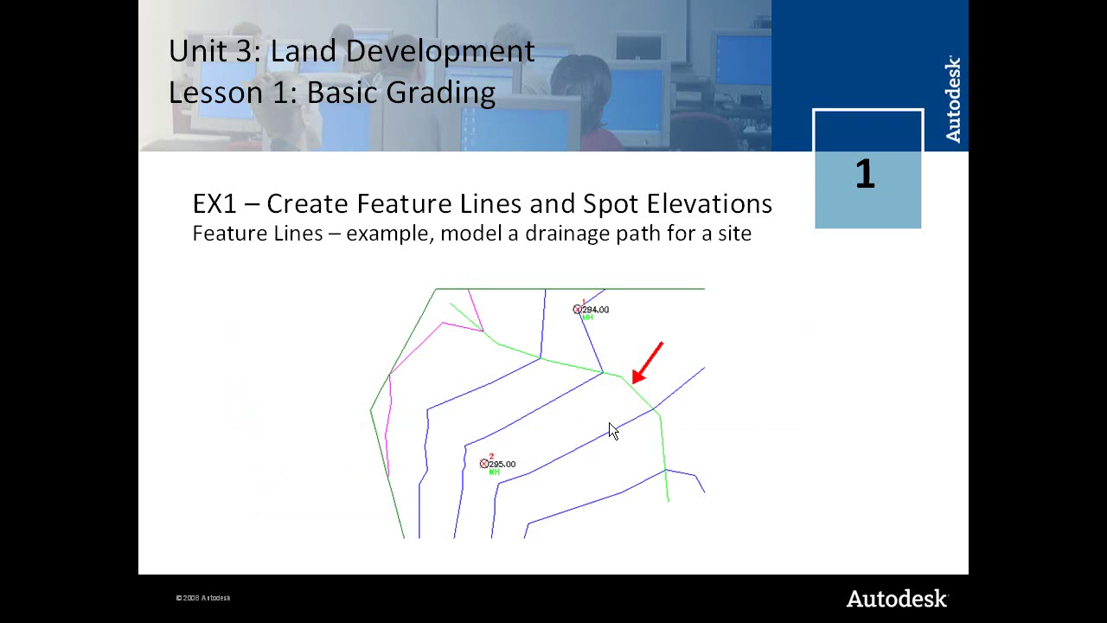
key(alt+Tab)
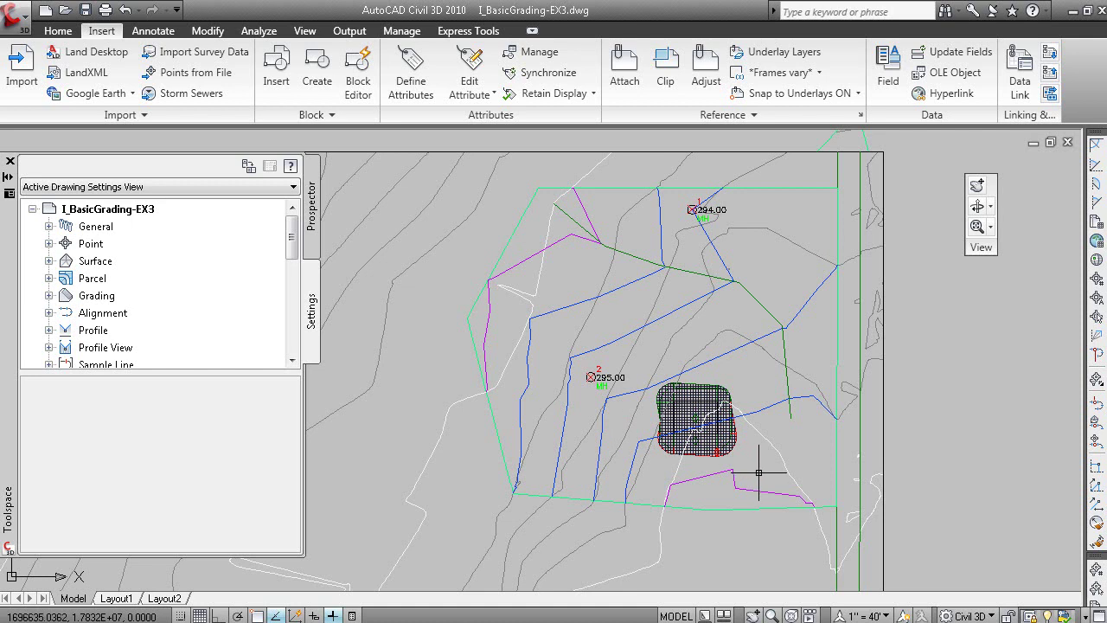
Select the green drainage feature line and bring up its context menu
click(749, 292)
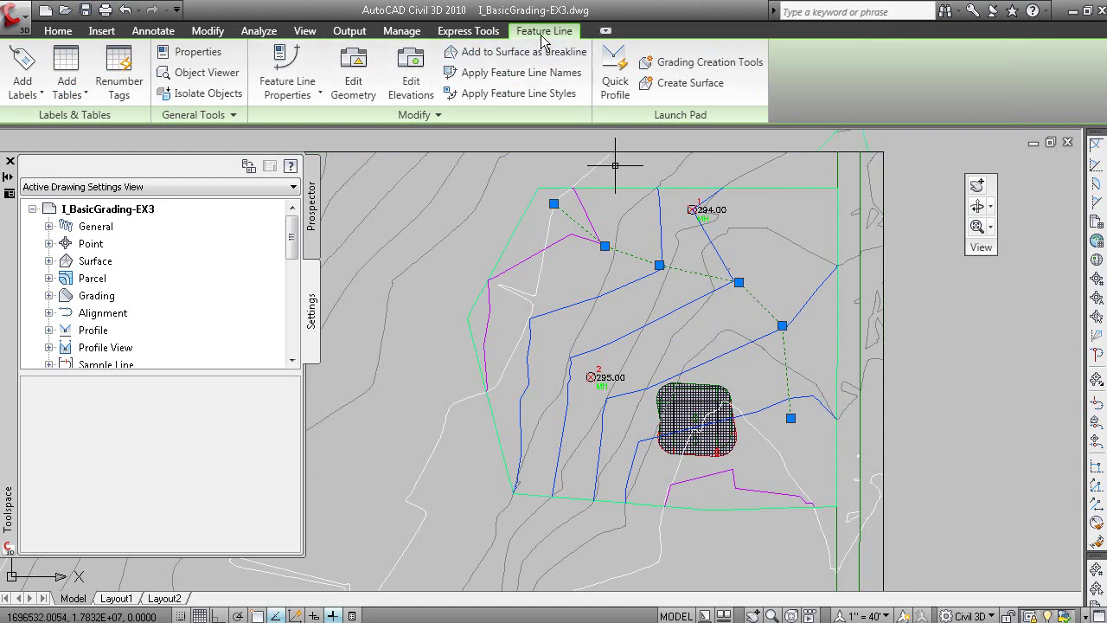
right_click(471, 224)
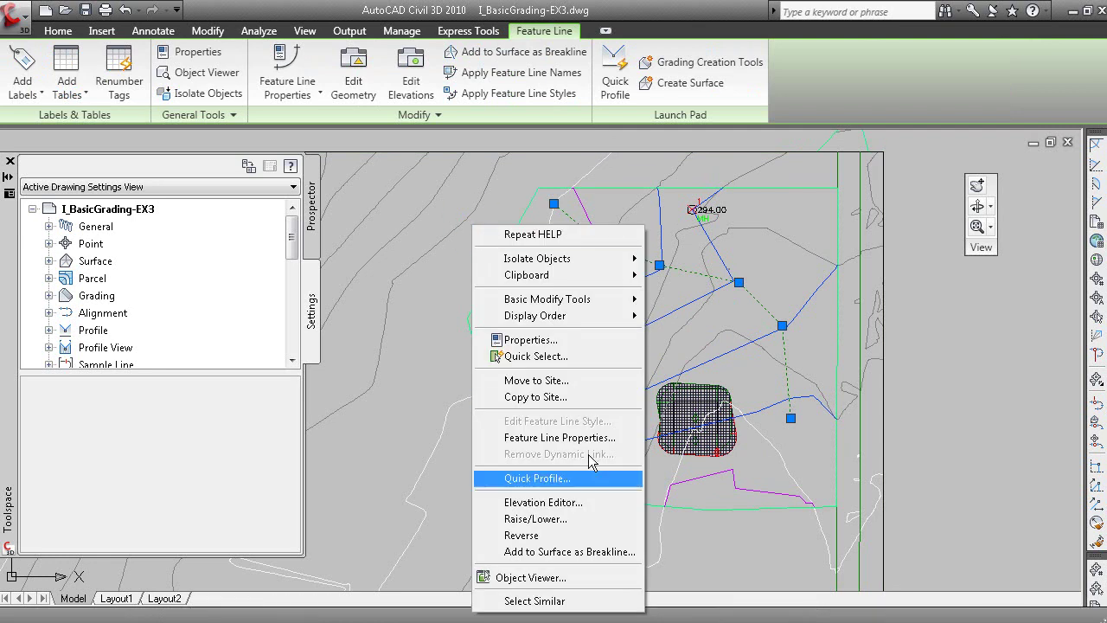
Open the Elevation Editor and locate stations 0+00.00, 0+47.63 and 0+89.35 on the drawing
click(588, 507)
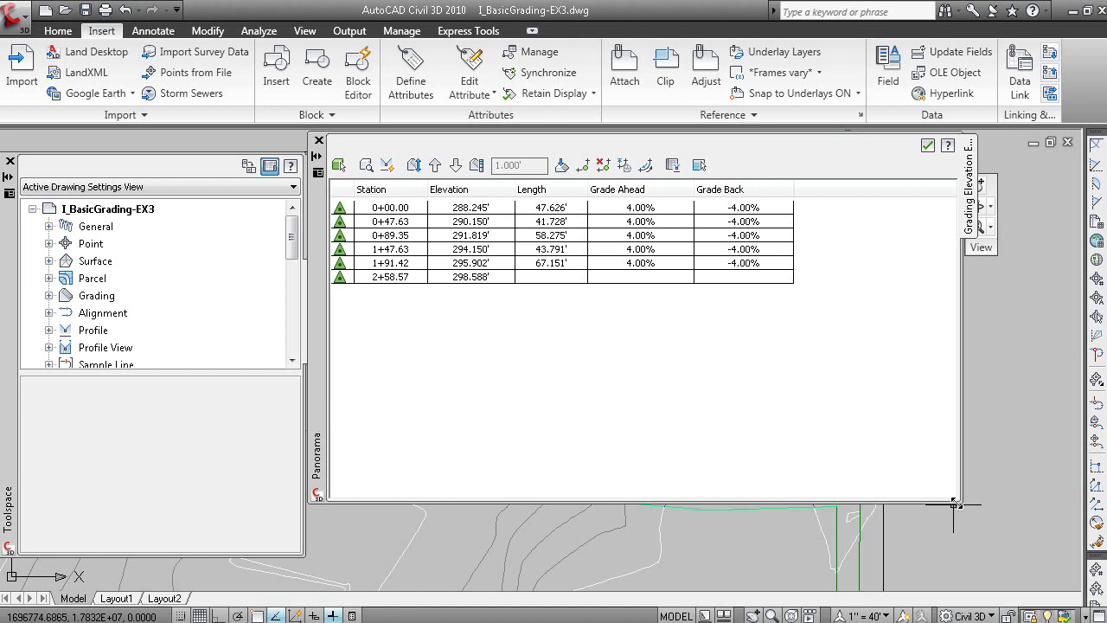
drag(958, 500, 830, 297)
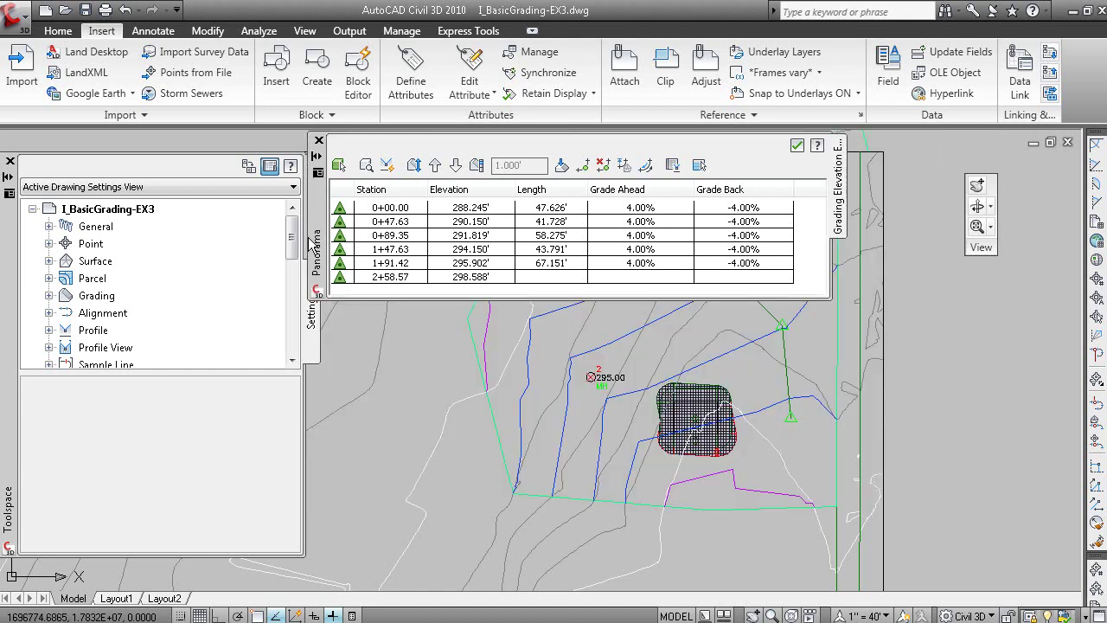
mouse_move(311, 245)
mouse_down()
mouse_move(426, 538)
mouse_move(422, 529)
mouse_up()
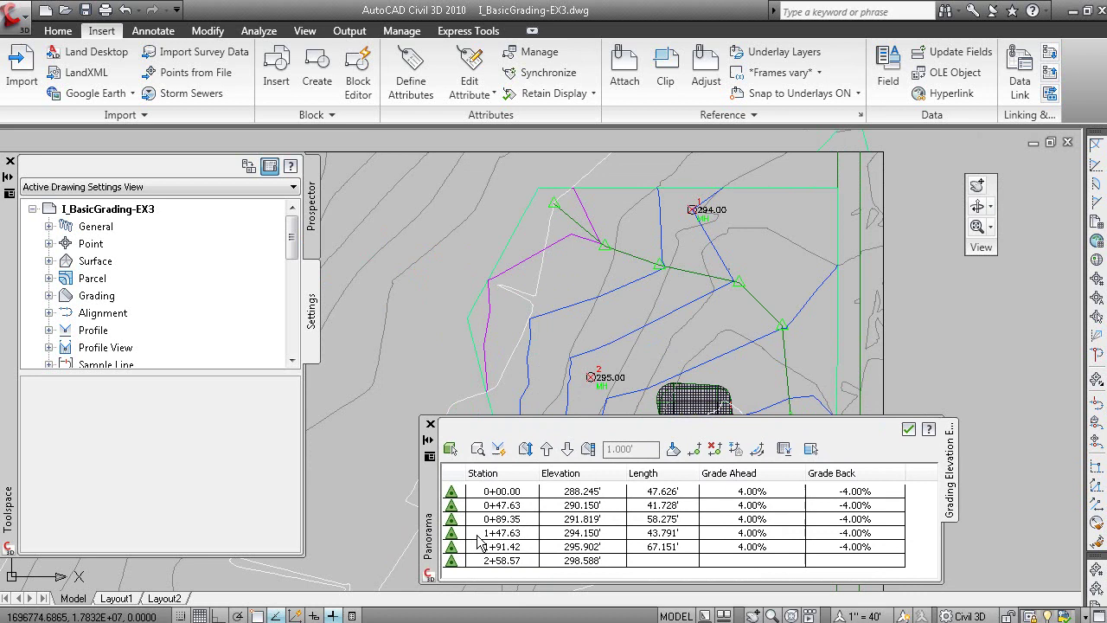
click(455, 491)
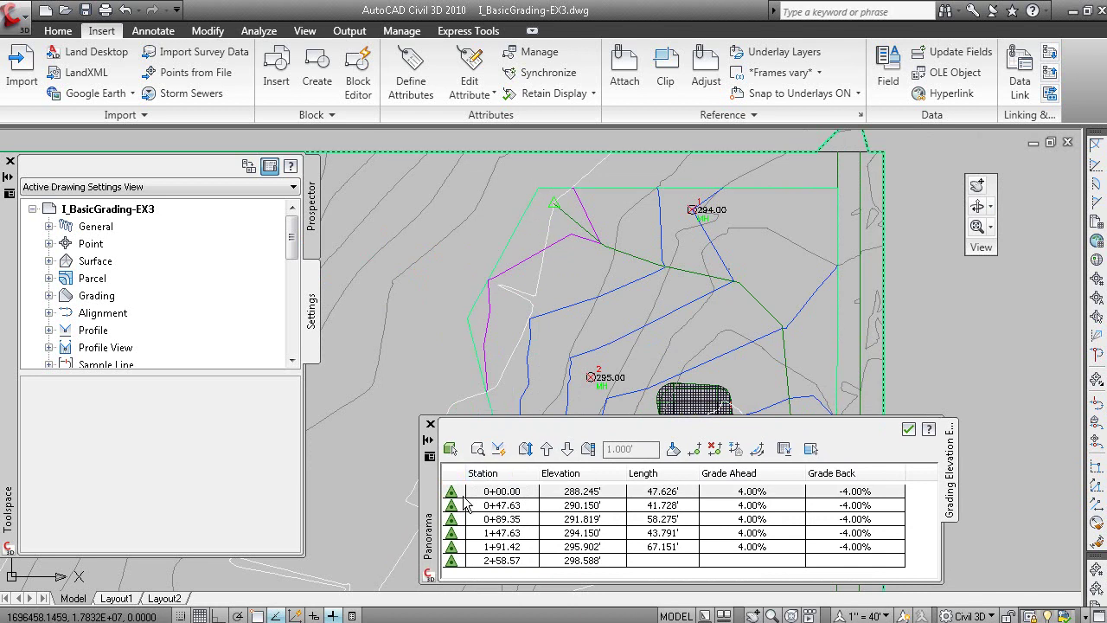
click(459, 505)
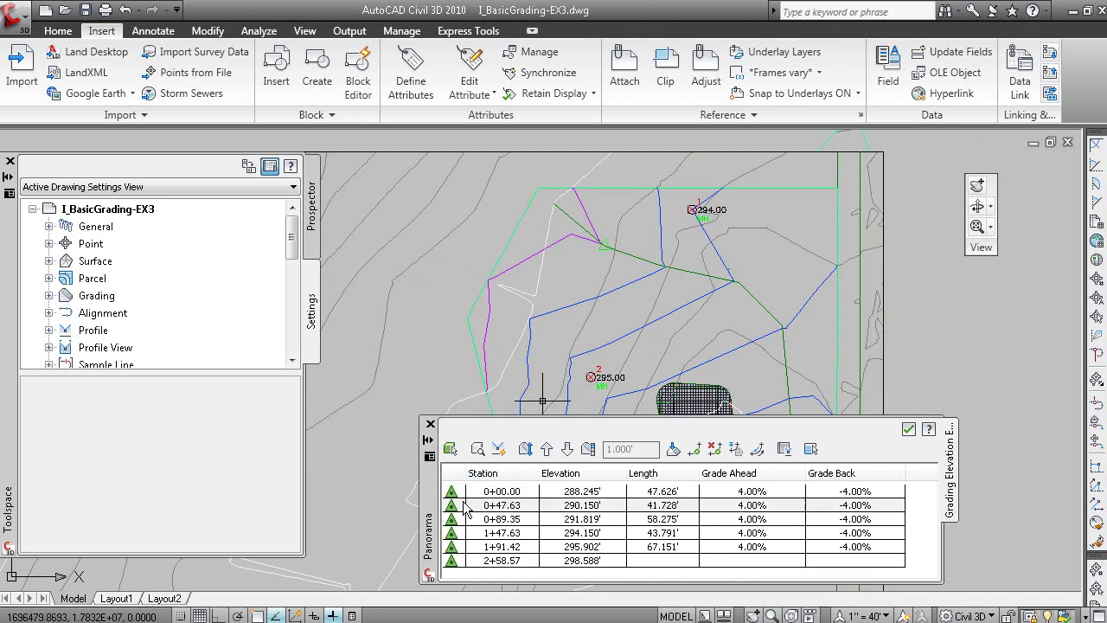
click(477, 519)
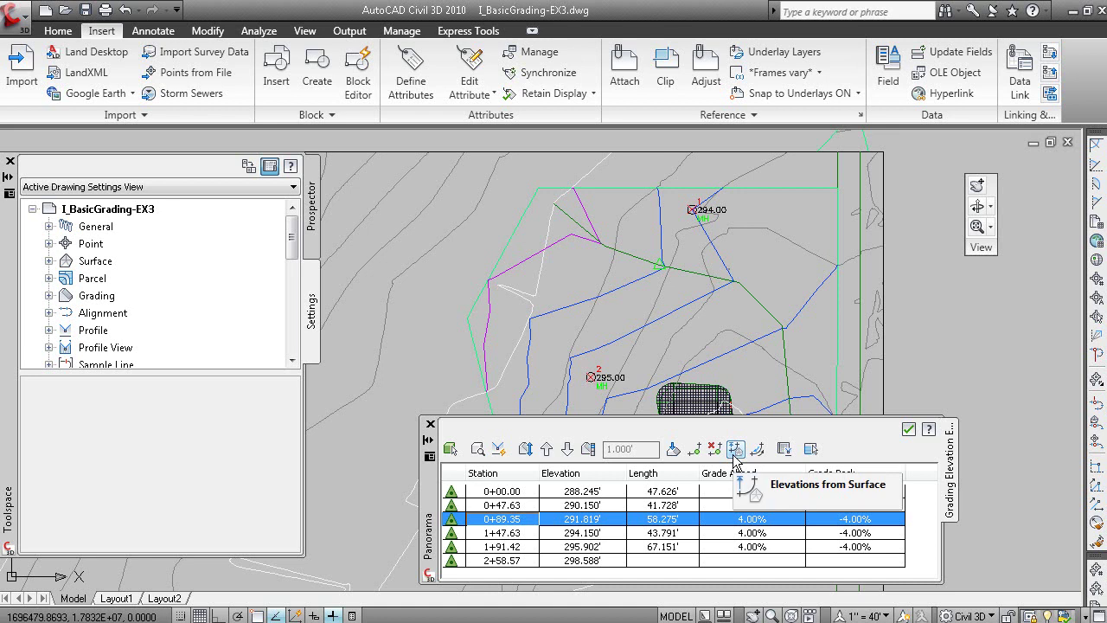
click(429, 423)
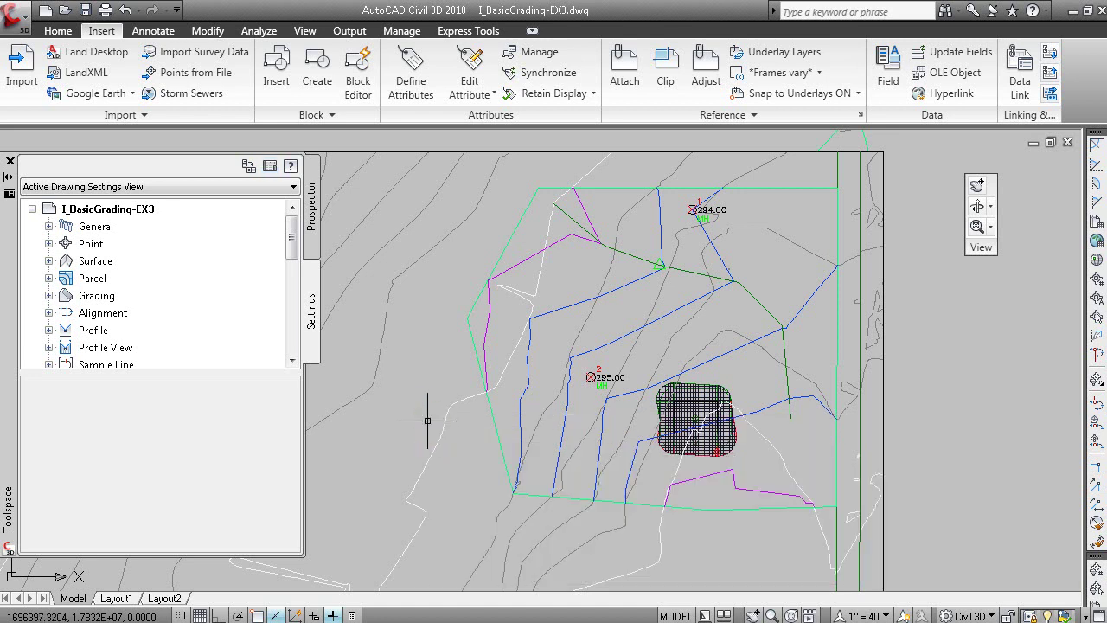
click(666, 267)
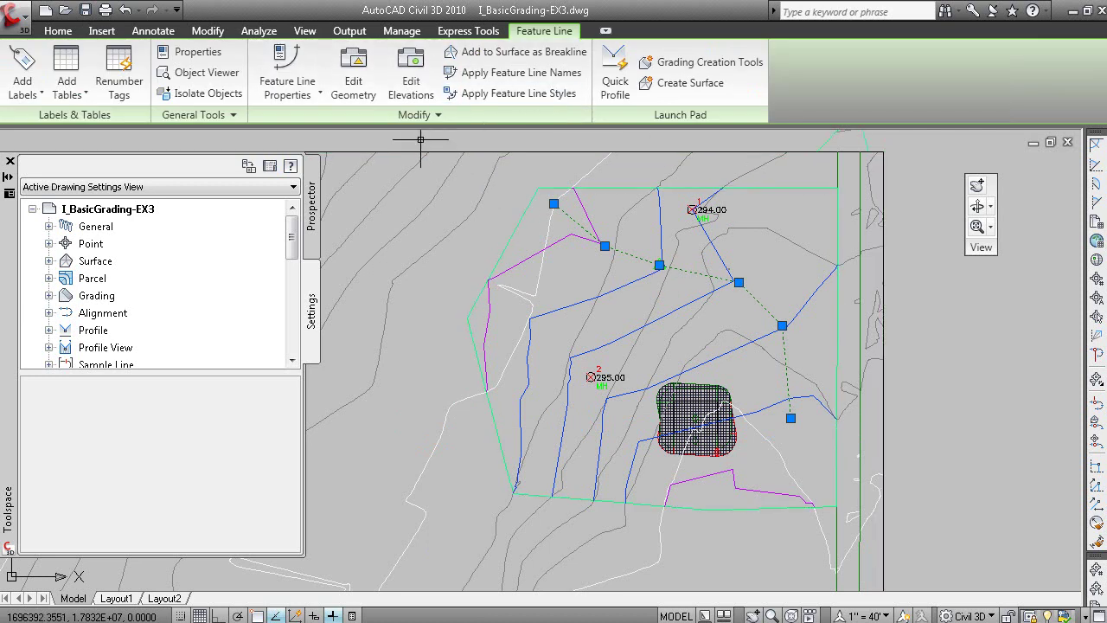
click(363, 85)
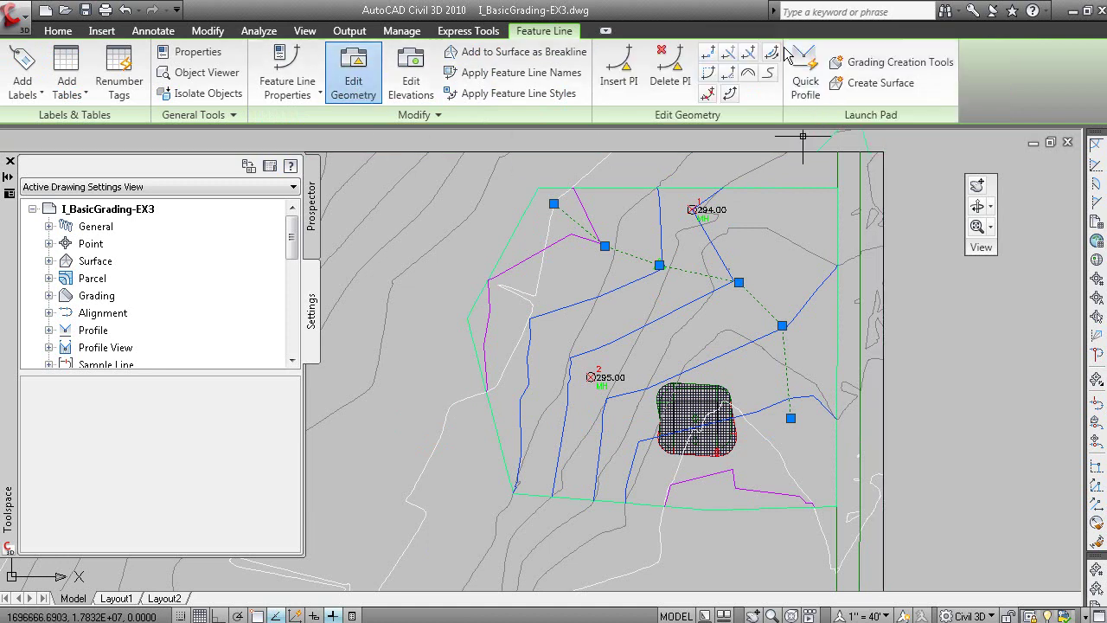
click(411, 79)
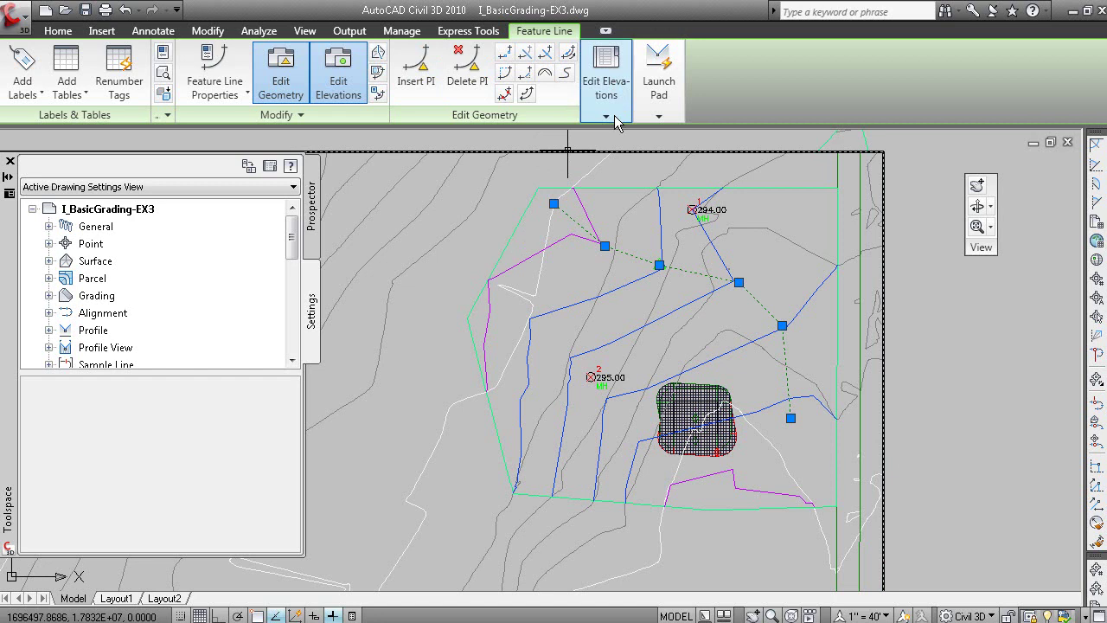
key(Escape)
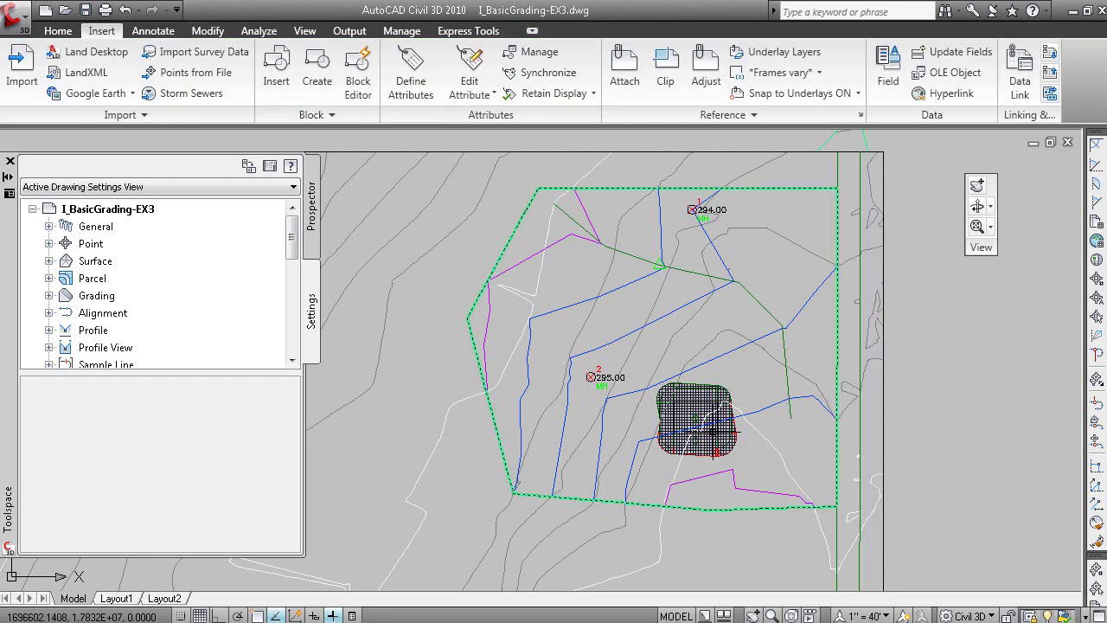
Zoom in on the grading and select its inner rectangle to check the footprint
scroll(716, 415, up, 3)
scroll(717, 413, up, 2)
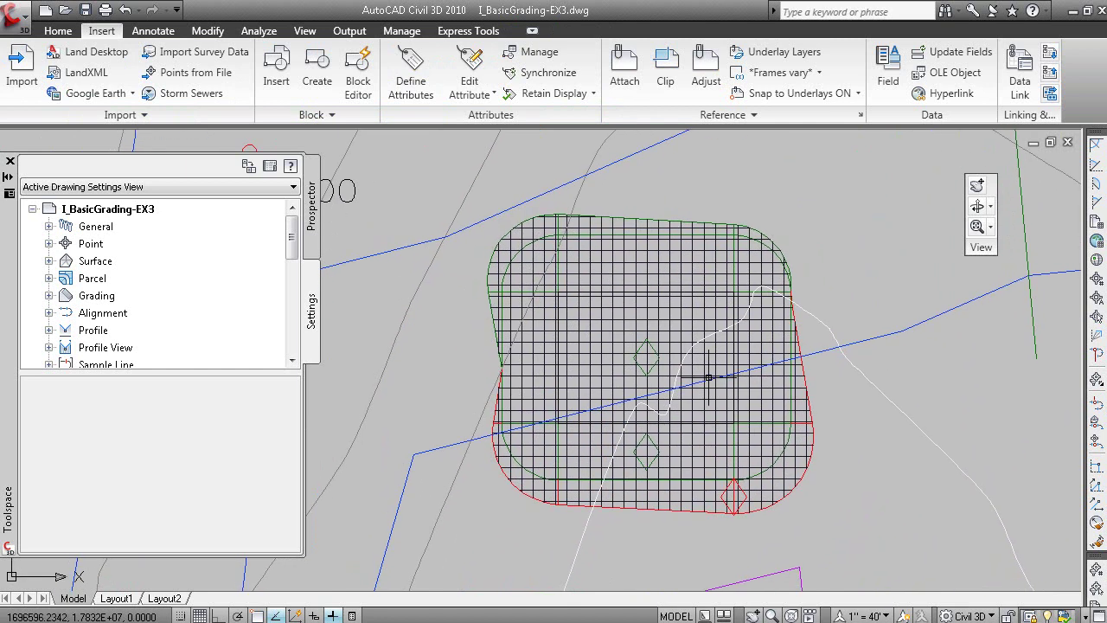
click(585, 291)
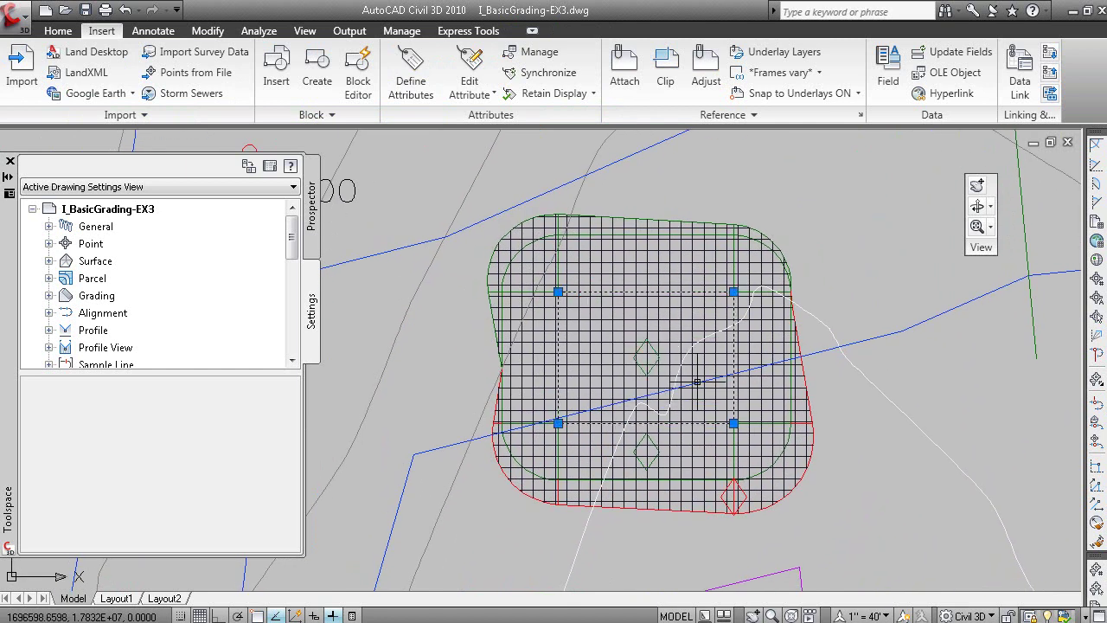
key(Escape)
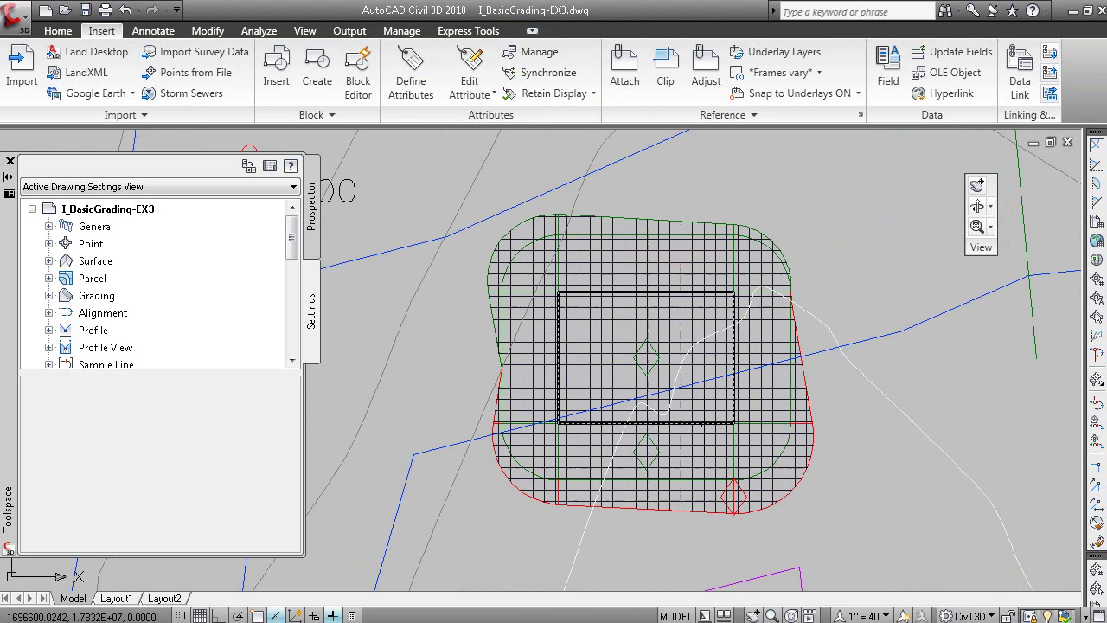
click(703, 423)
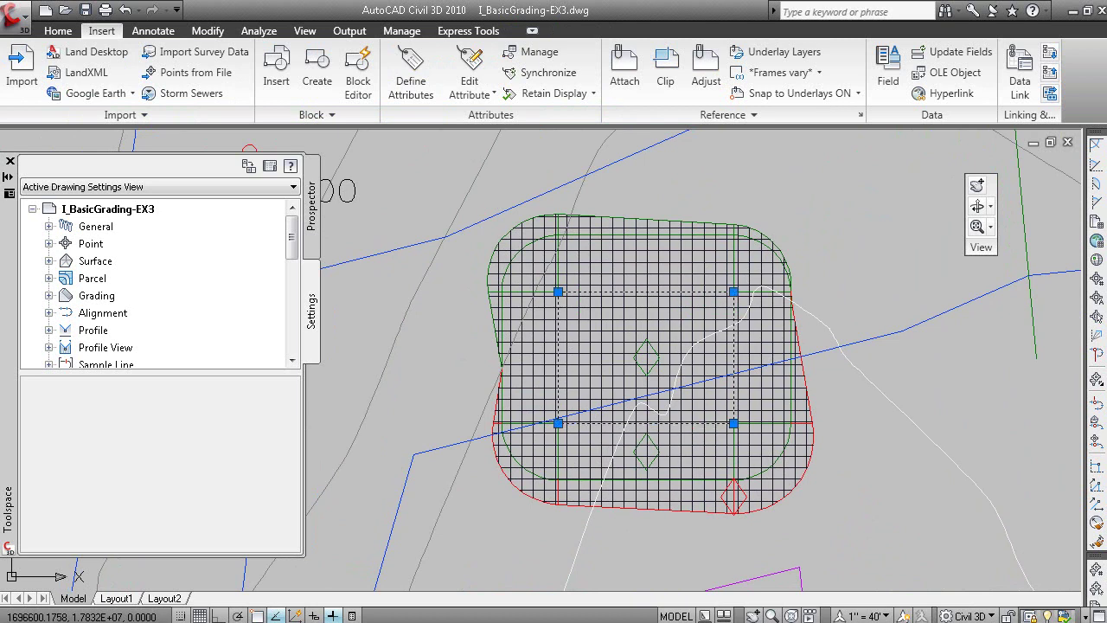
key(Escape)
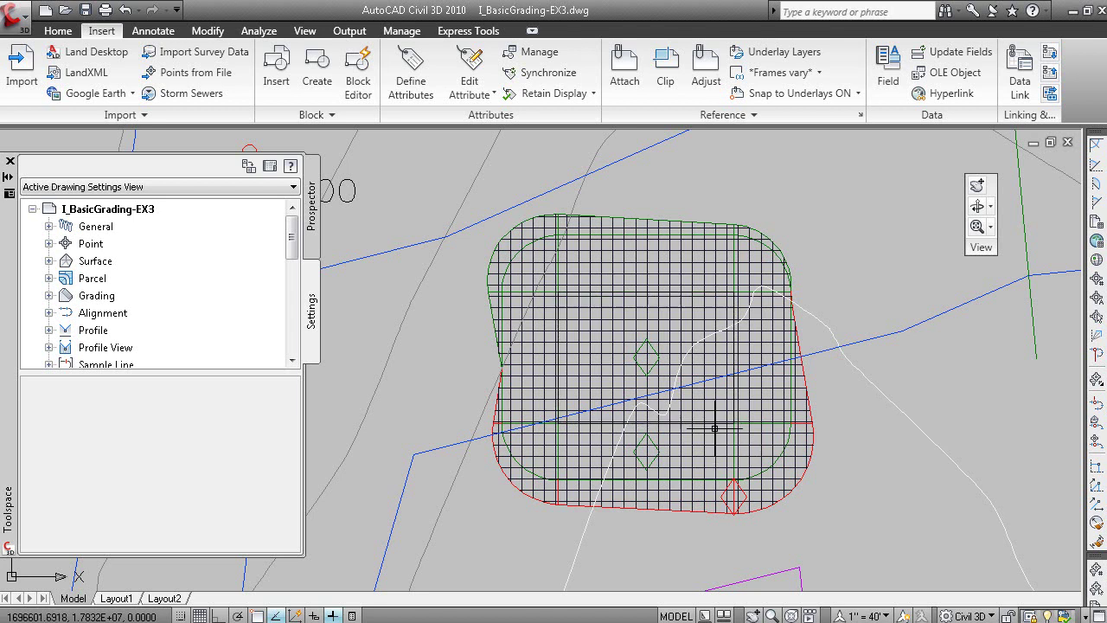
Recentre the view and select the Grading Group 1 TIN surface
scroll(710, 423, down, 4)
scroll(687, 467, up, 4)
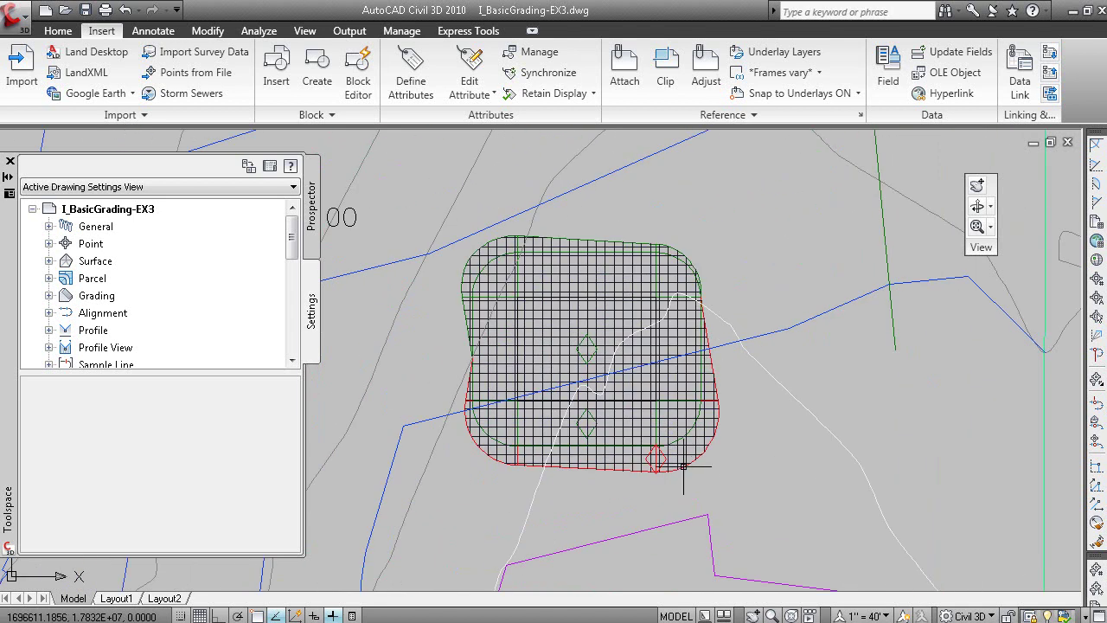
middle_drag(670, 430, 684, 449)
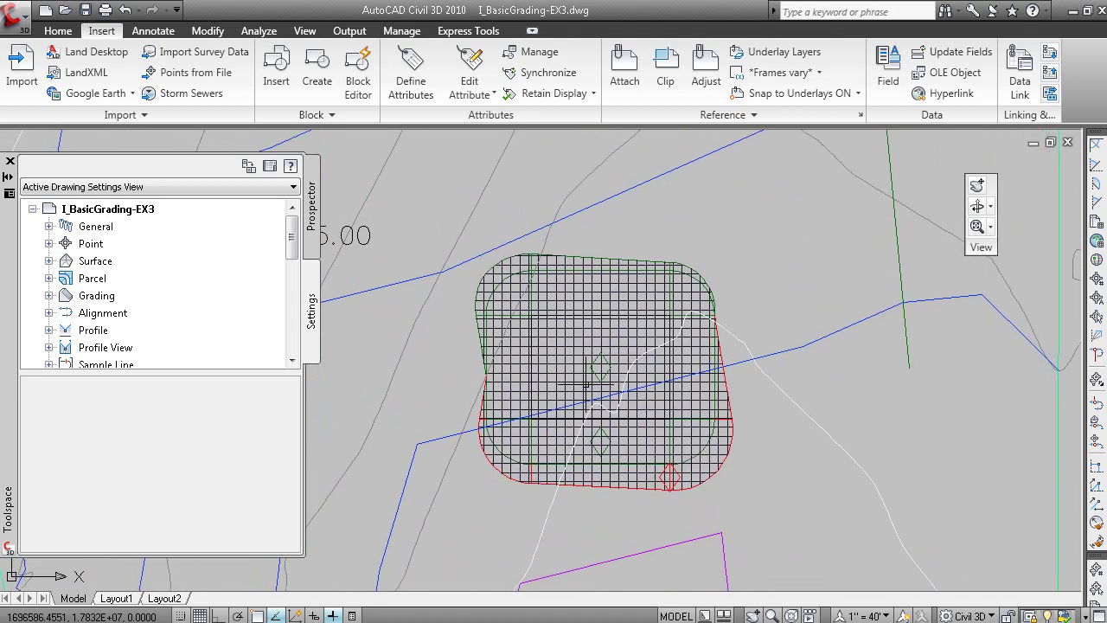
click(562, 355)
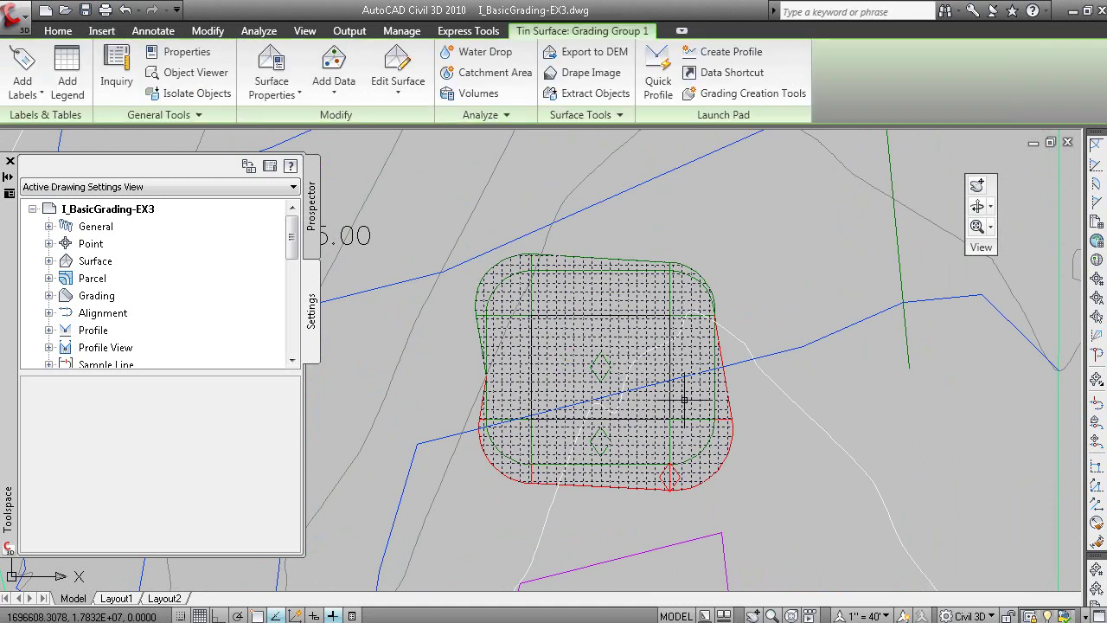
key(Escape)
key(alt+Tab)
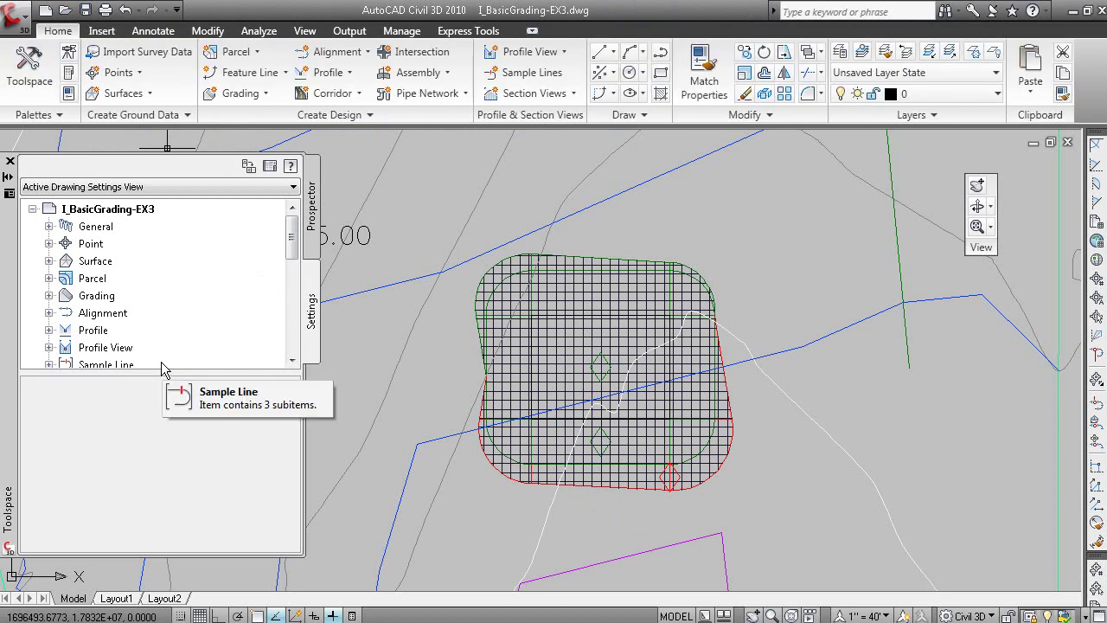
Choose the slope/grade-to-elevation point creation option and zoom out over the site
click(135, 76)
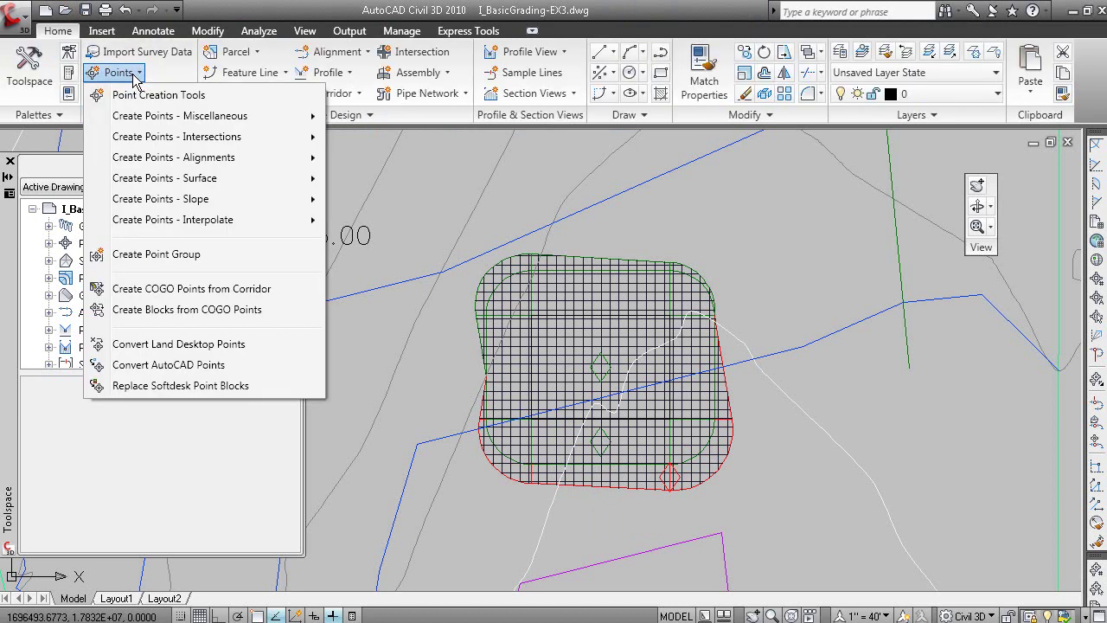
mouse_move(160, 199)
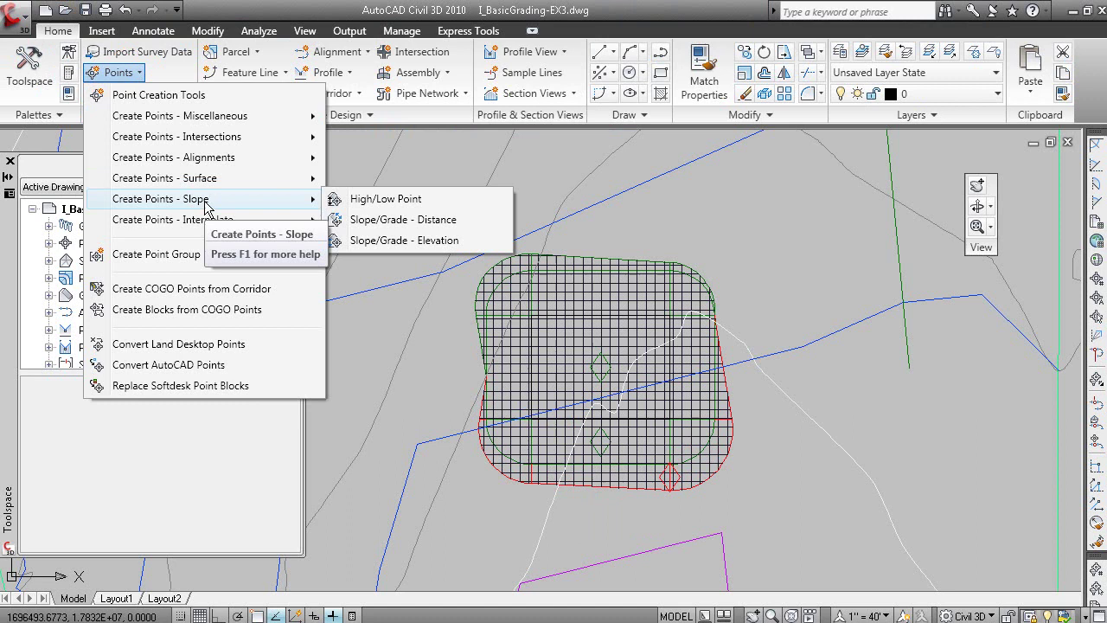
click(458, 242)
scroll(730, 220, down, 4)
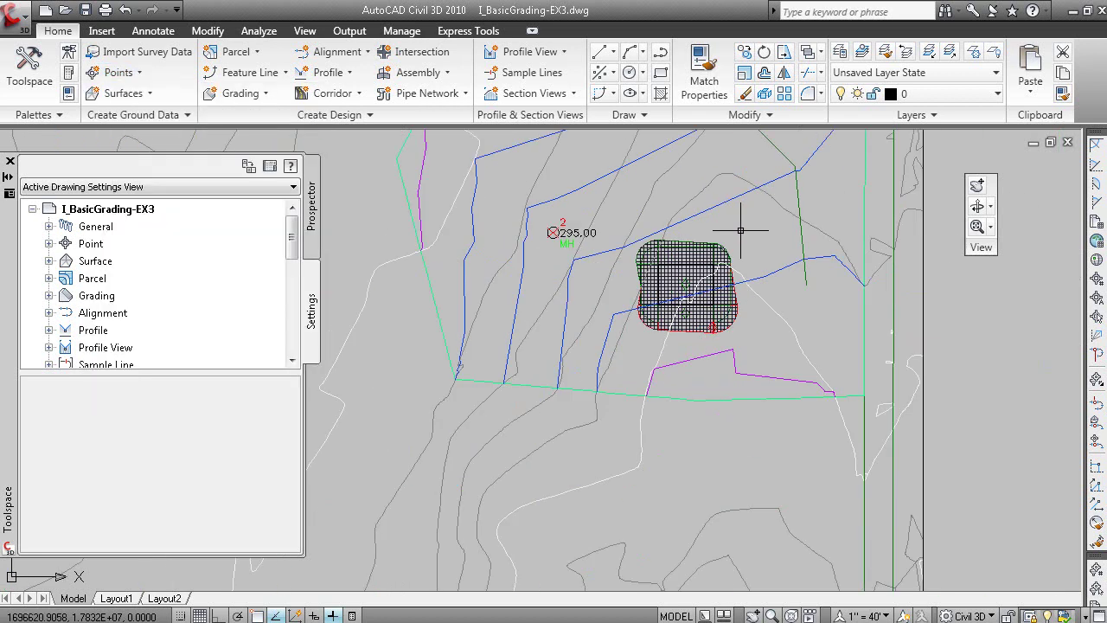
scroll(748, 236, down, 2)
middle_drag(751, 239, 724, 375)
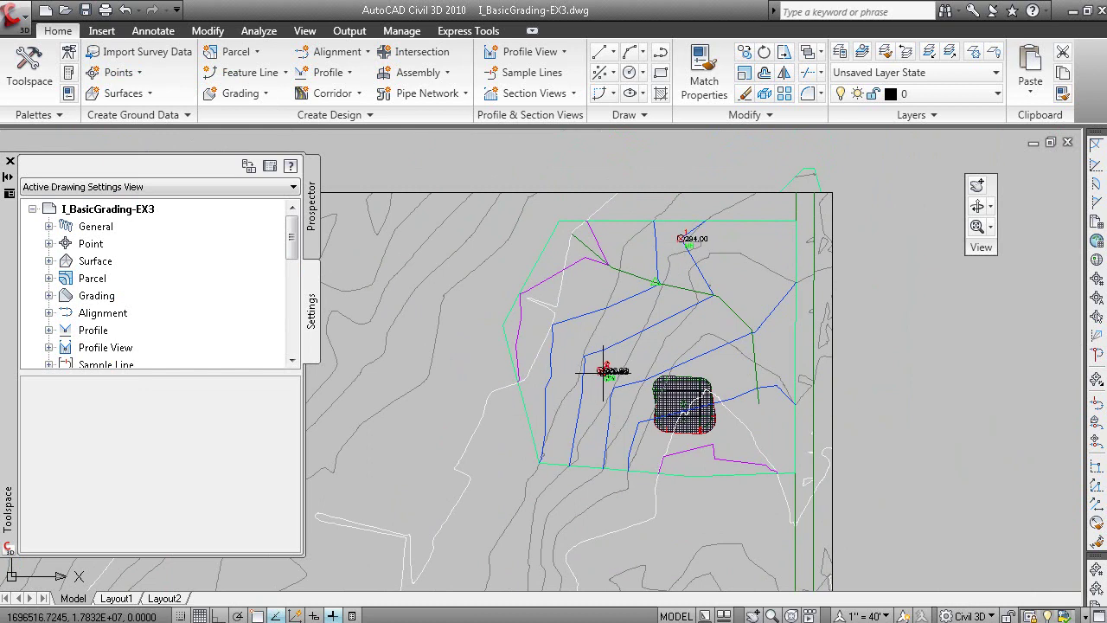
Select the Proposed surface, pan around the site, then advance to the EX2 slide
click(646, 330)
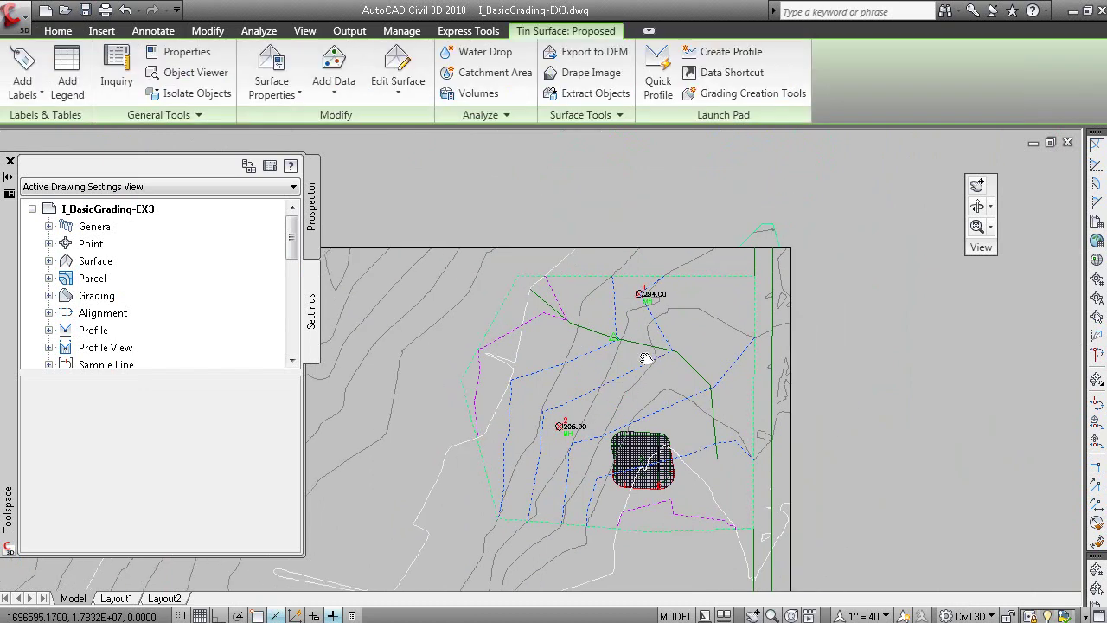
middle_drag(696, 236, 648, 300)
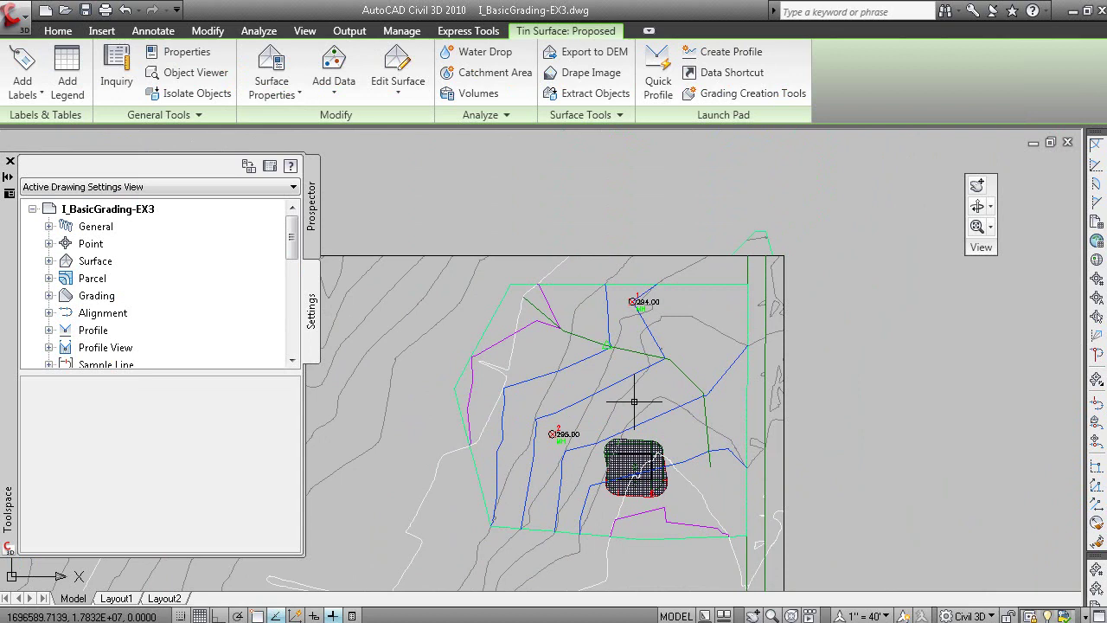
key(Escape)
middle_drag(717, 432, 727, 400)
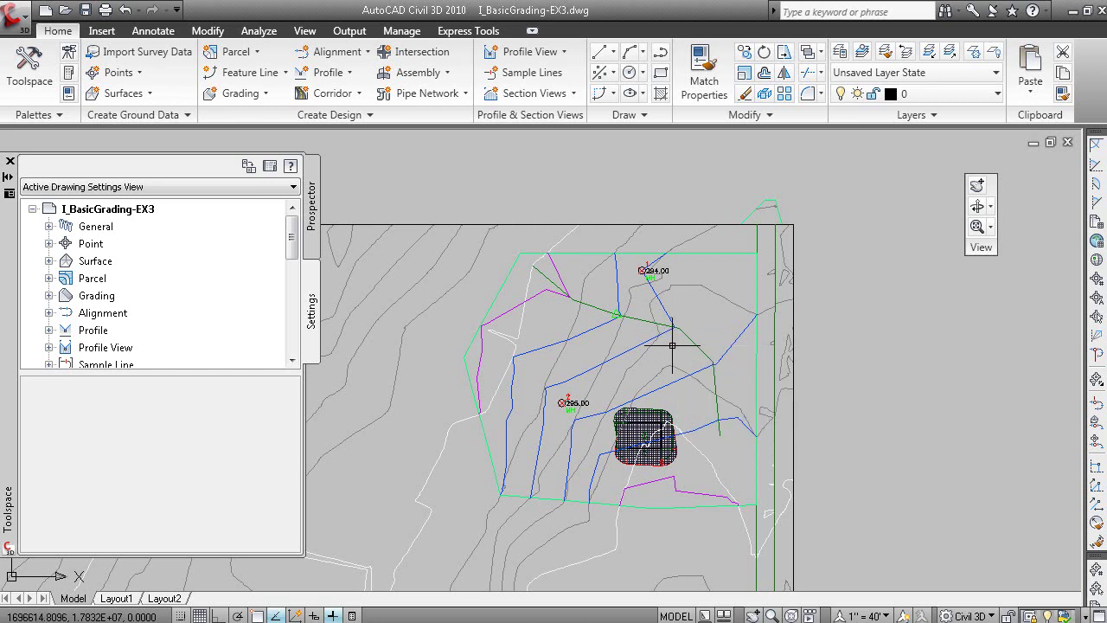
middle_drag(717, 402, 764, 378)
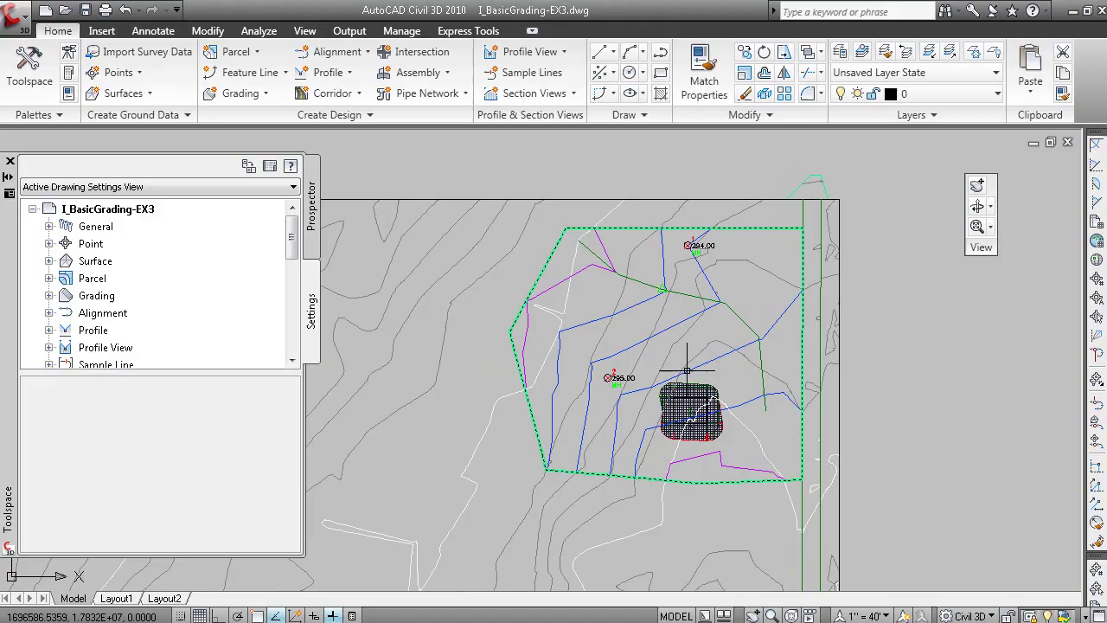
key(alt+Tab)
click(582, 385)
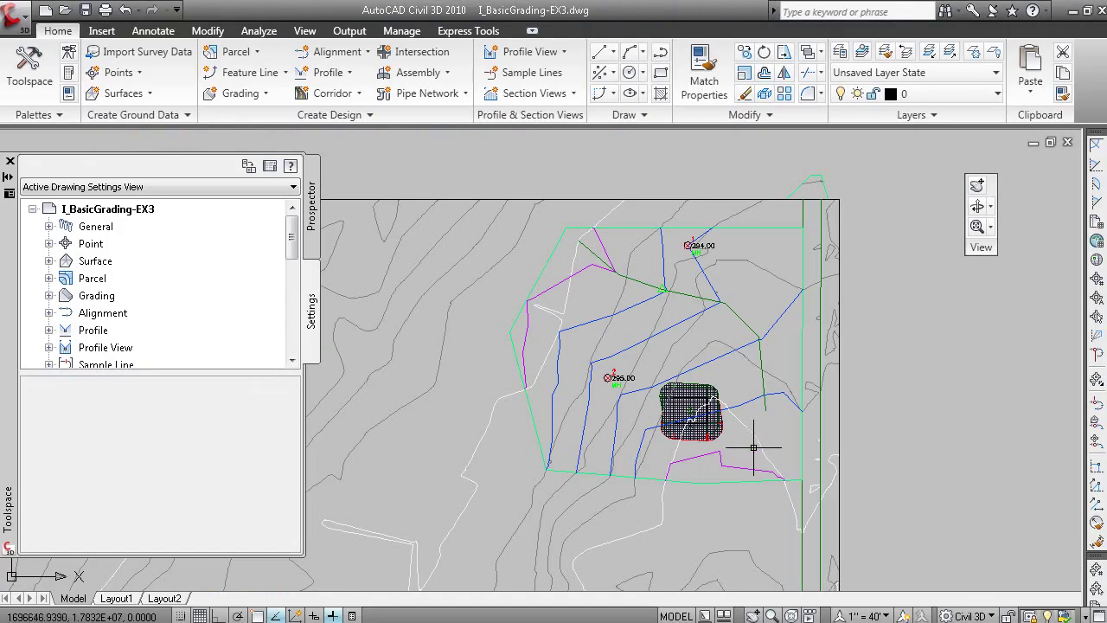
Zoom in on the graded pad until the 295.00 manhole label shows
scroll(740, 439, up, 5)
middle_drag(641, 403, 786, 440)
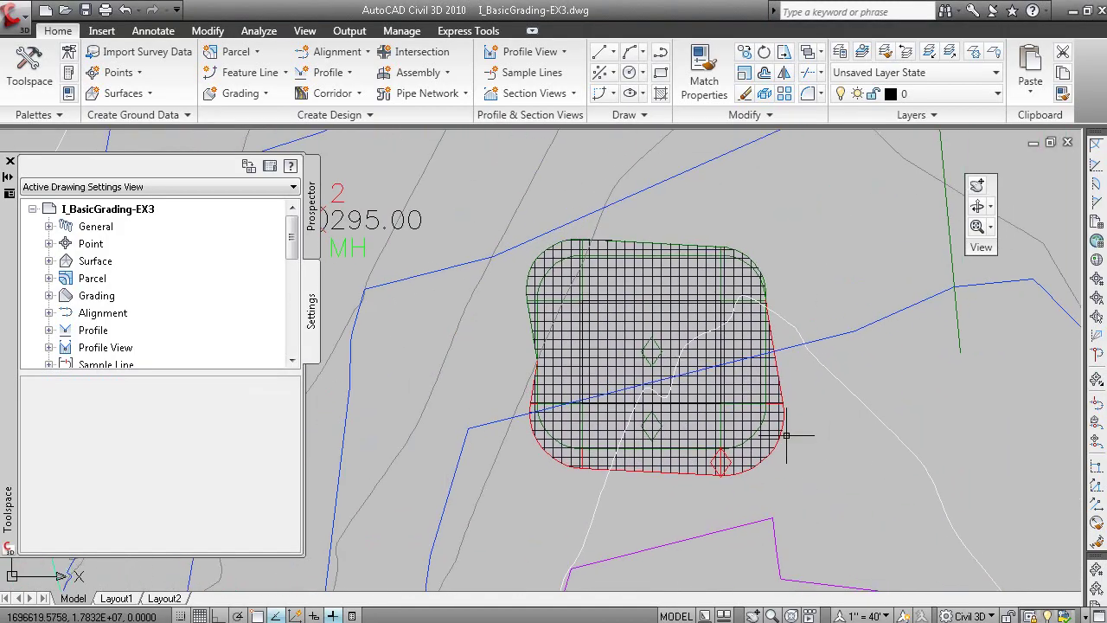
Set Grading Group 1's surface style to _No Display in Surface Properties
click(700, 394)
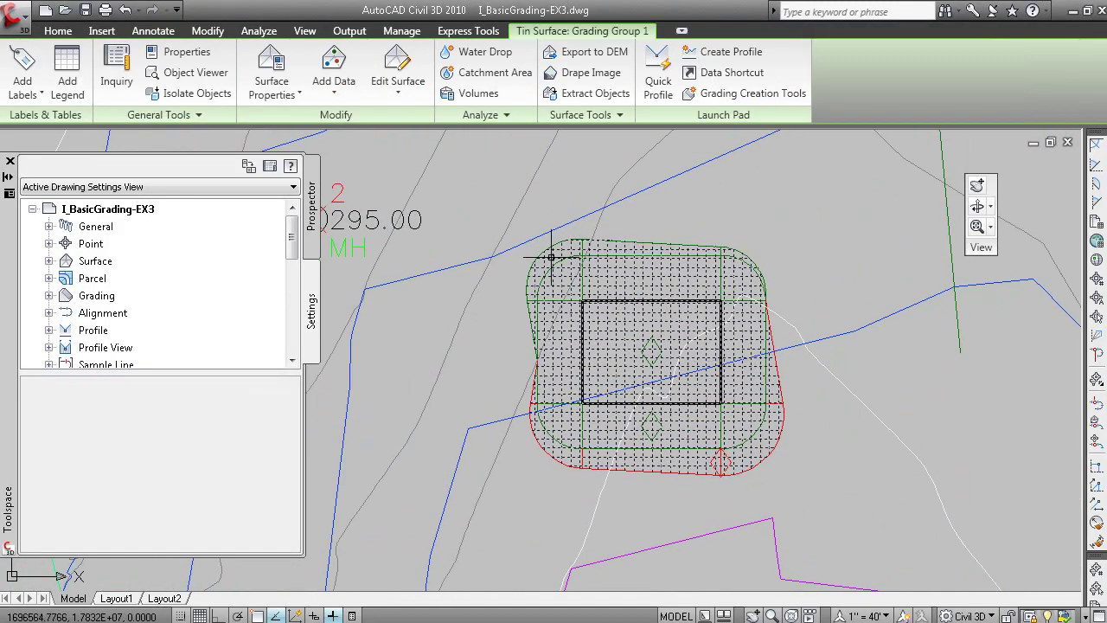
right_click(498, 203)
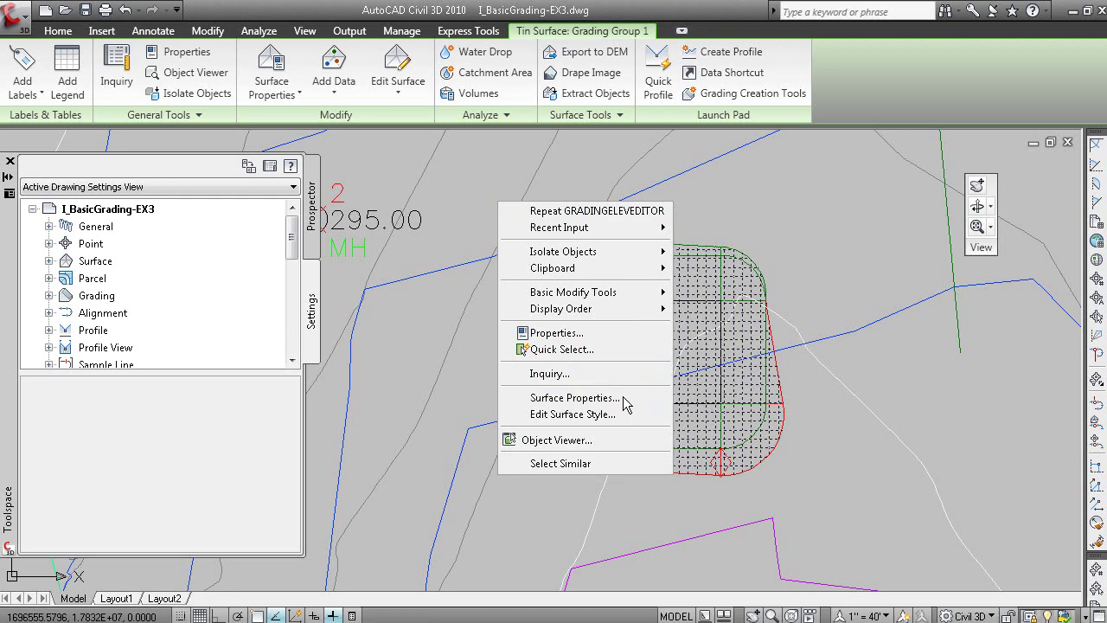
click(238, 364)
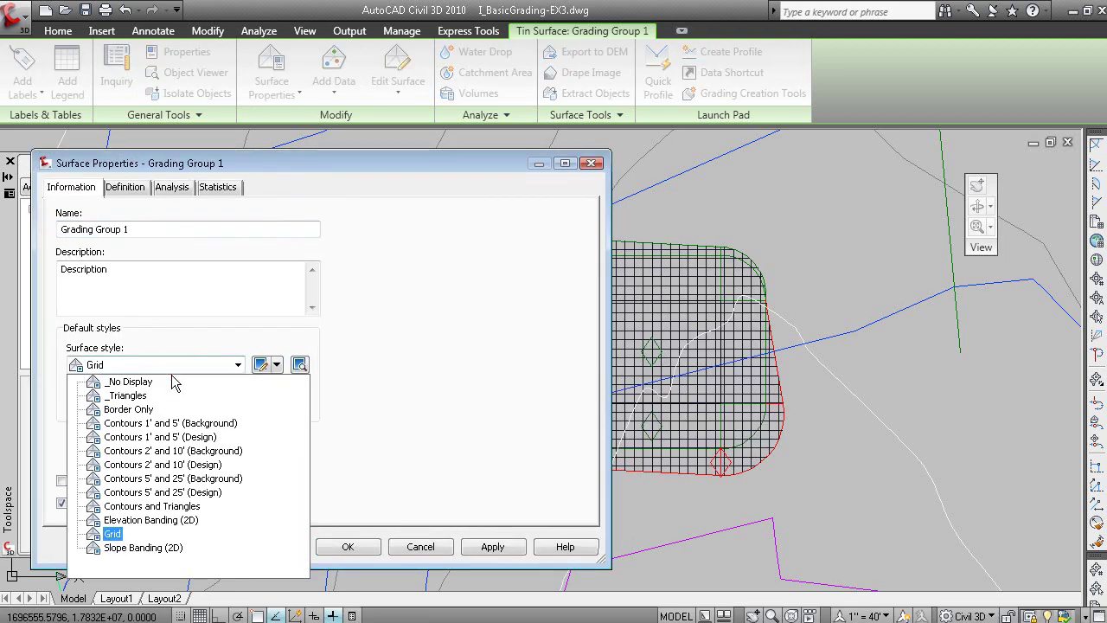
click(145, 379)
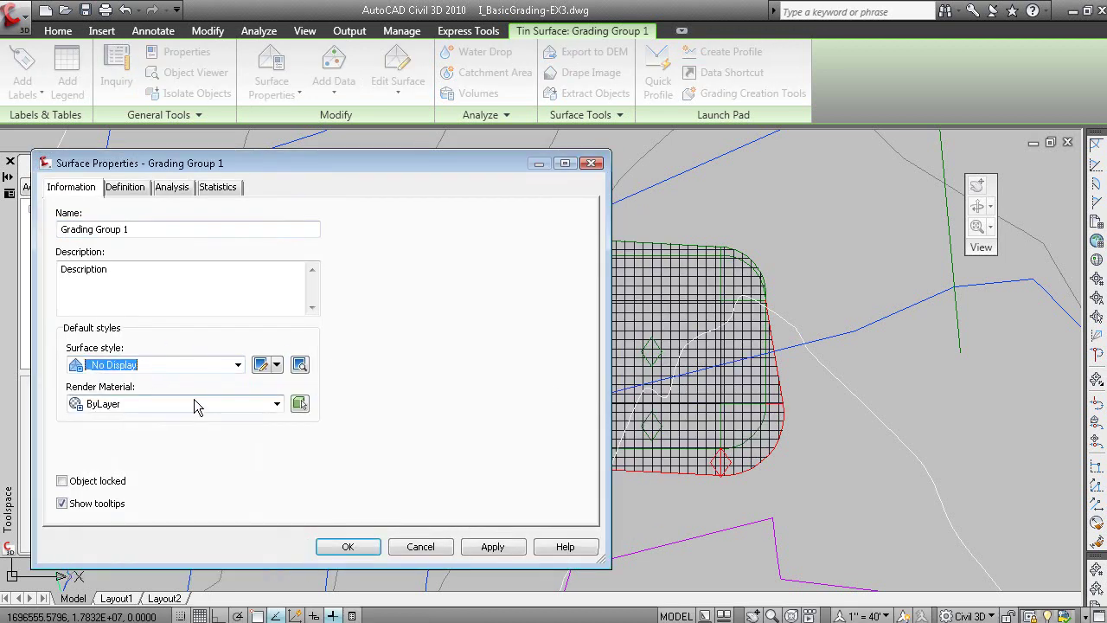
click(348, 548)
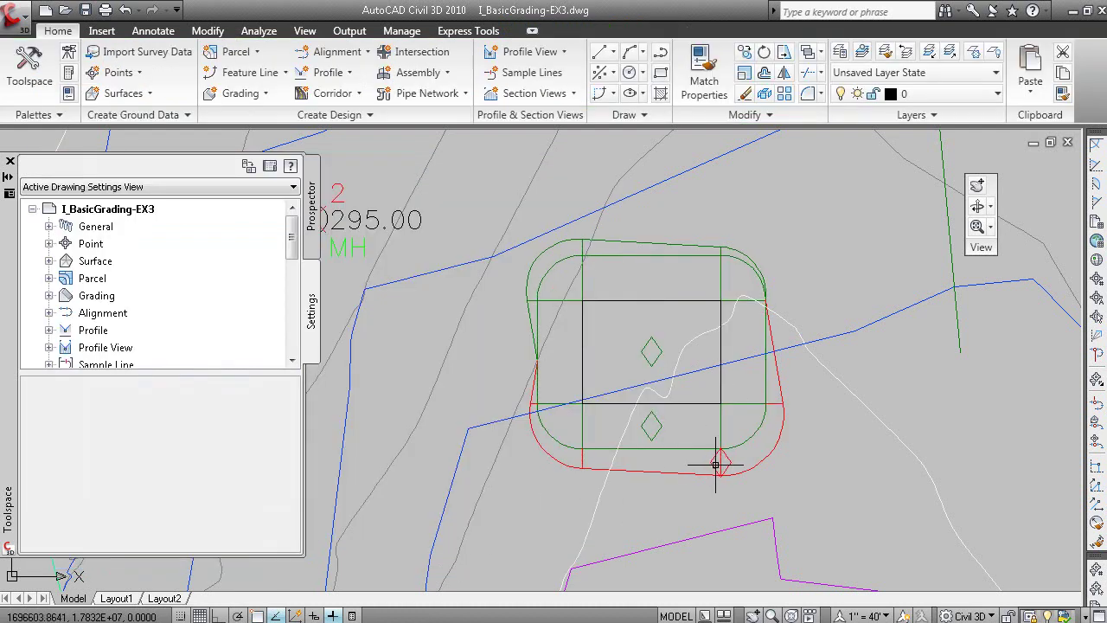
middle_drag(682, 434, 696, 423)
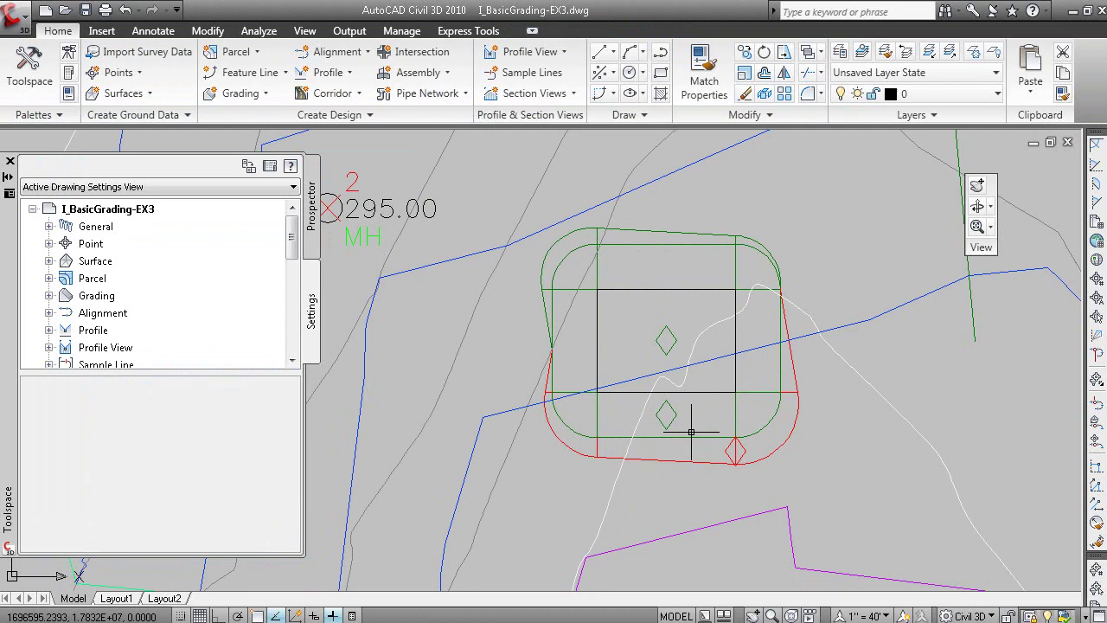
click(698, 465)
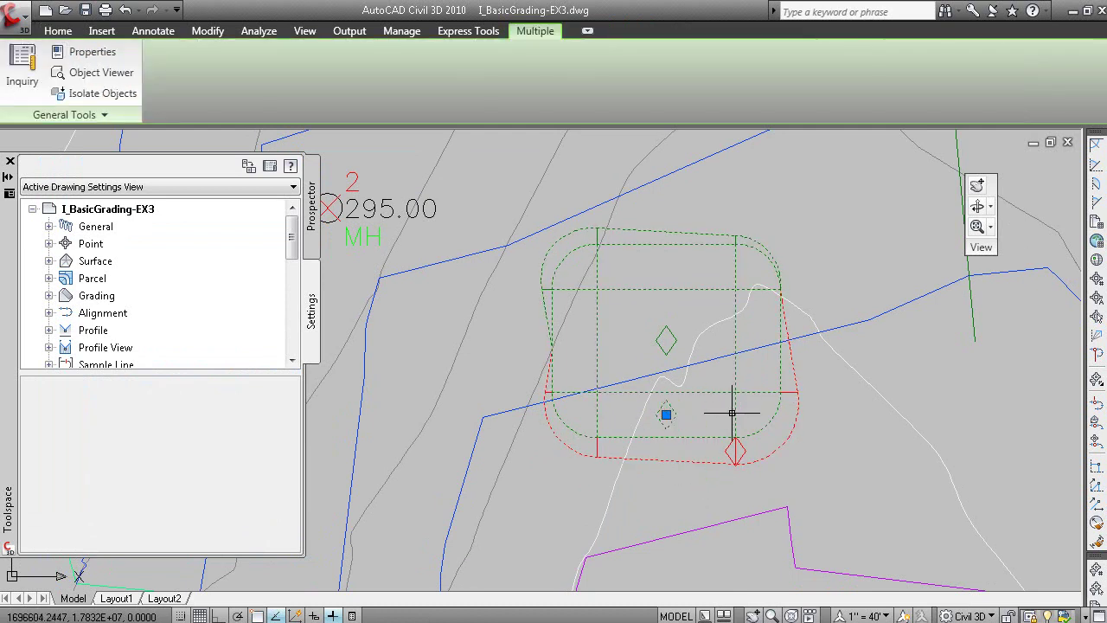
right_click(700, 414)
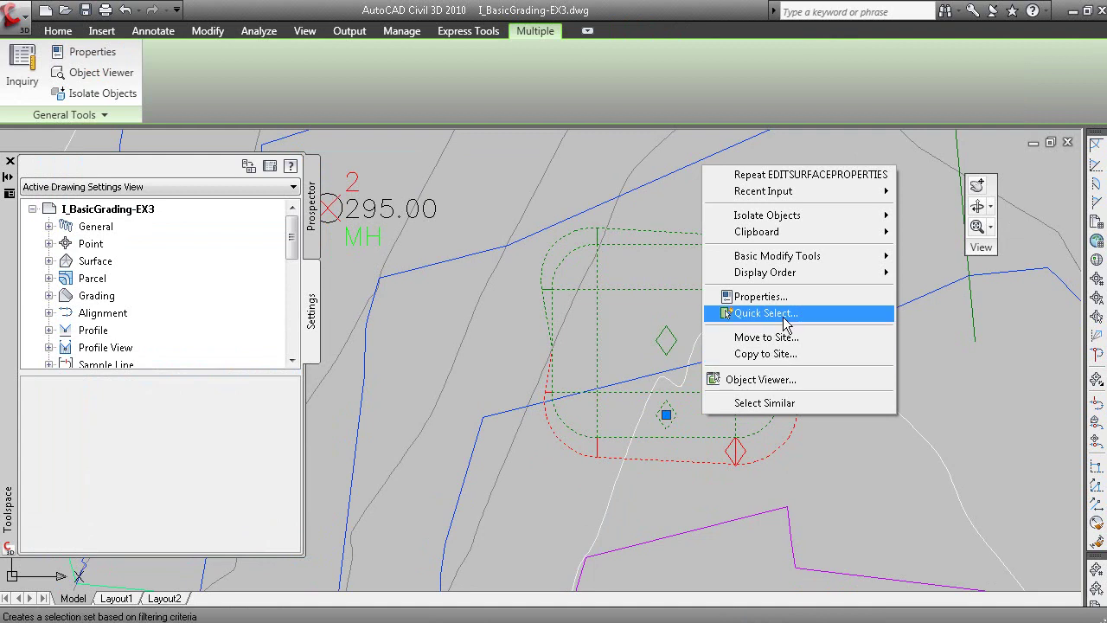
click(782, 378)
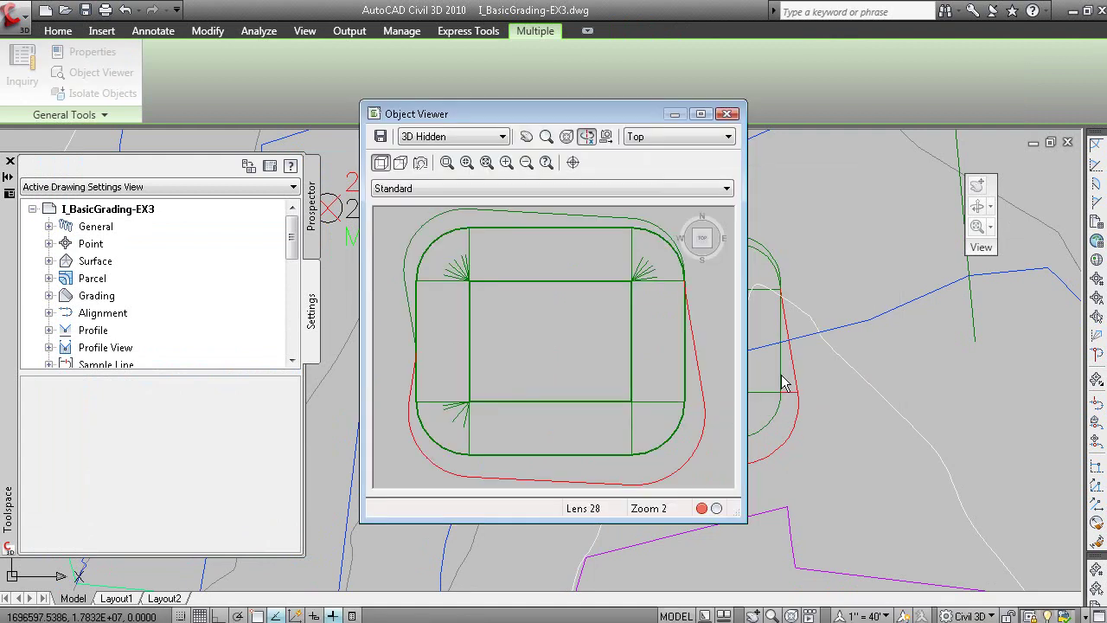
mouse_move(580, 433)
mouse_down()
mouse_move(664, 353)
mouse_move(658, 342)
mouse_up()
drag(573, 416, 527, 339)
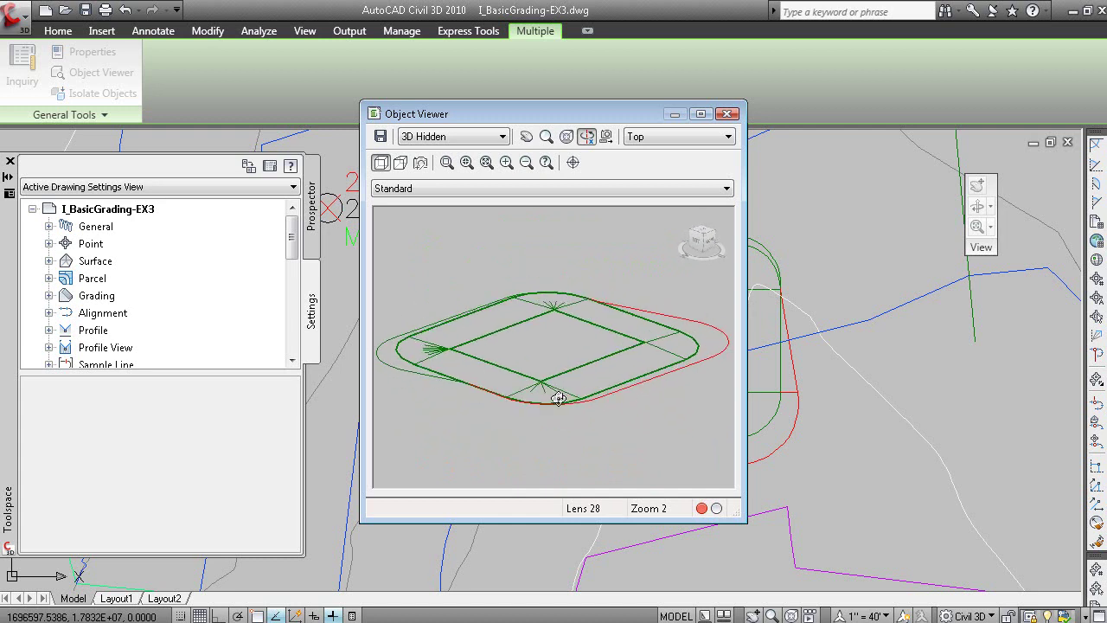
click(432, 136)
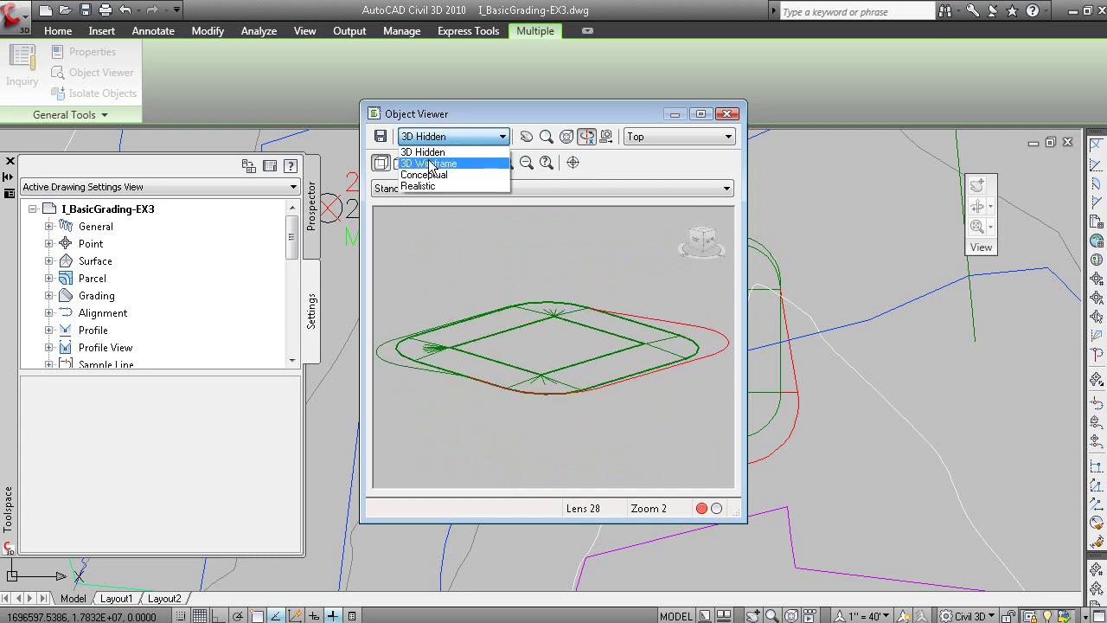
click(430, 163)
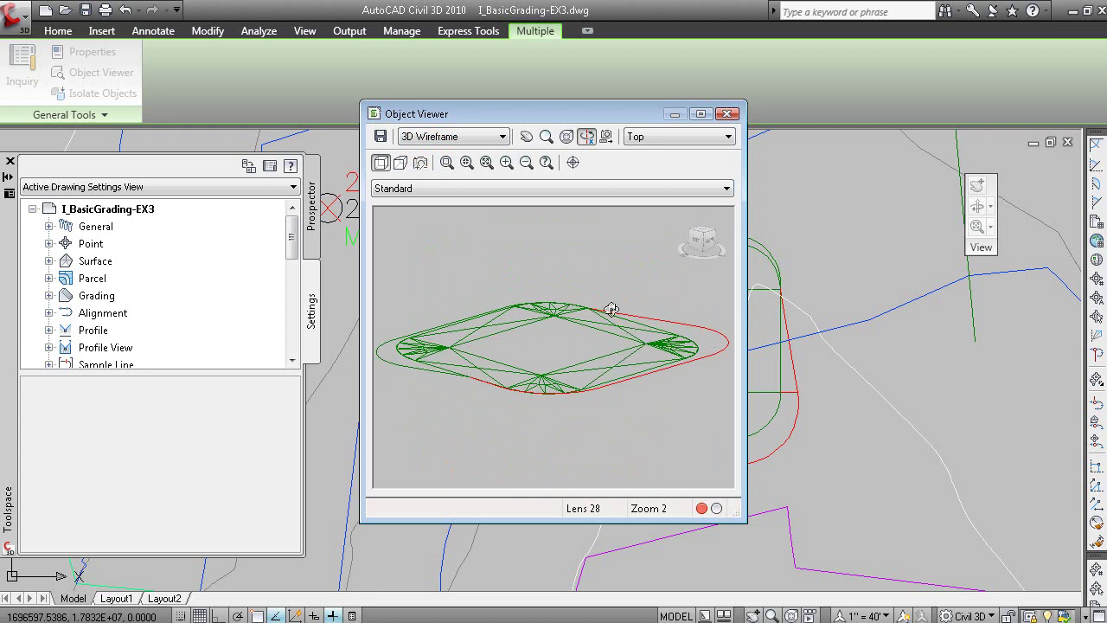
click(727, 113)
mouse_move(723, 418)
middle_down()
mouse_move(719, 435)
mouse_move(748, 441)
middle_up()
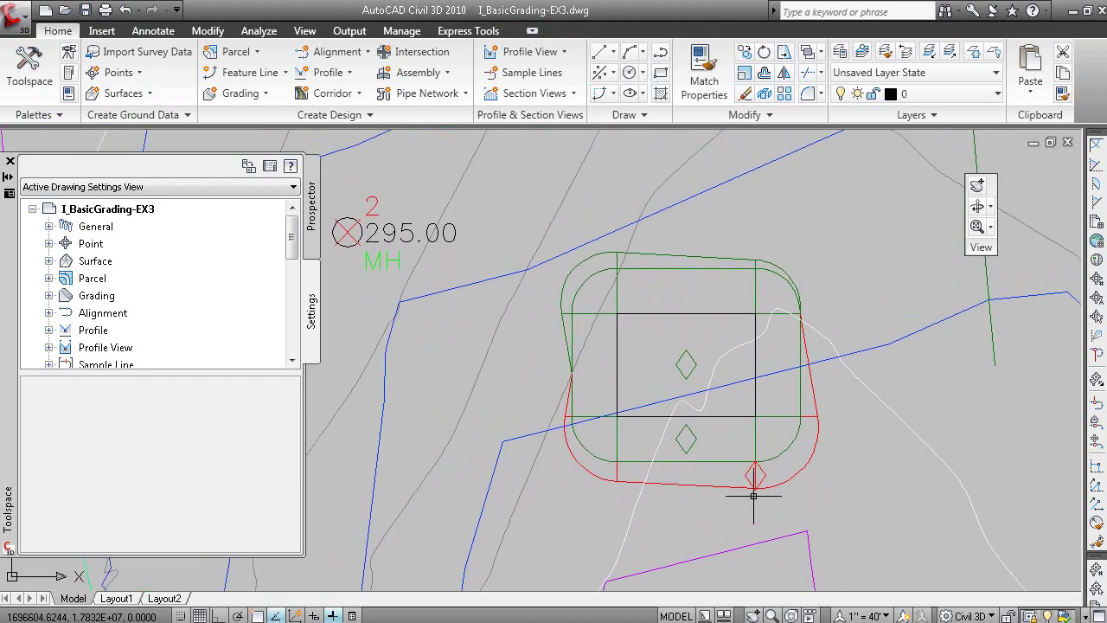
Open the pad grading's Grading Editor and change its distance from 10 to 15 feet
click(685, 439)
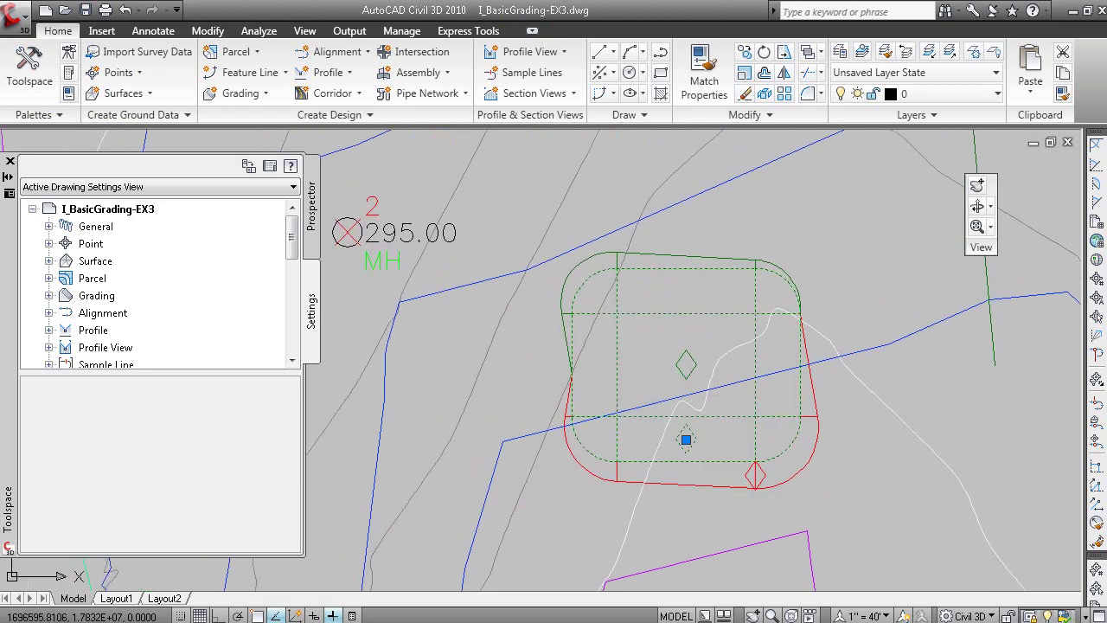
right_click(484, 192)
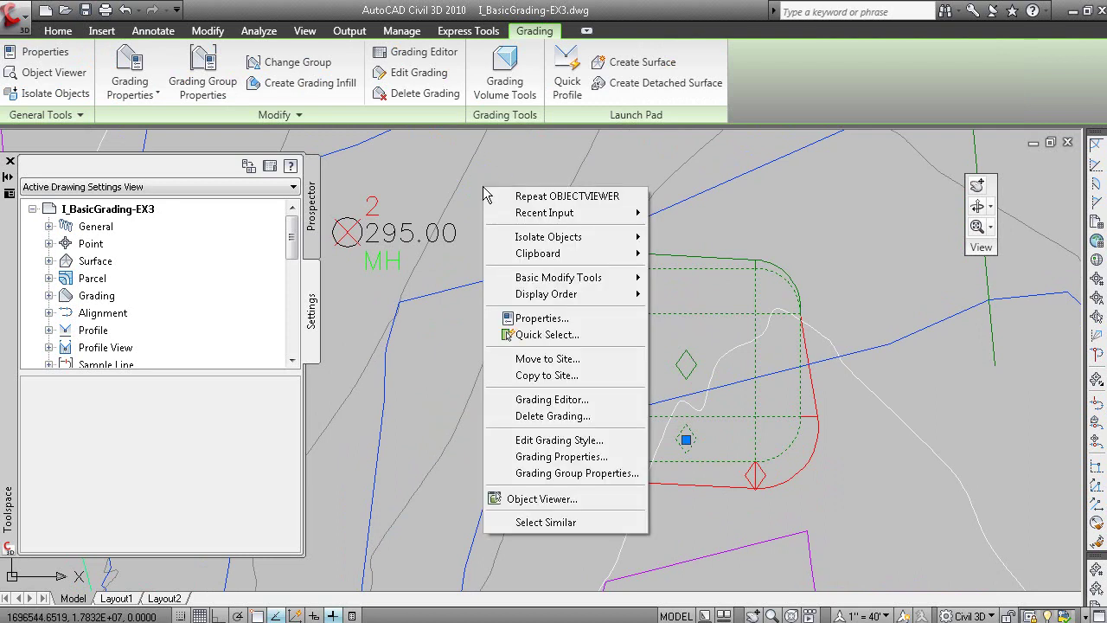
click(619, 408)
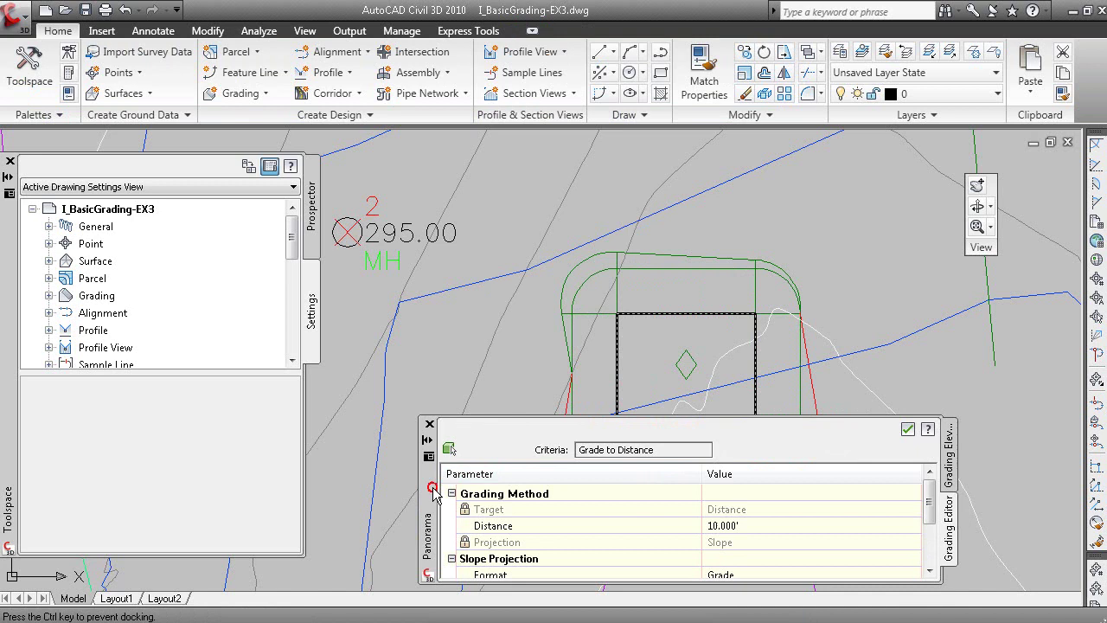
drag(432, 491, 400, 291)
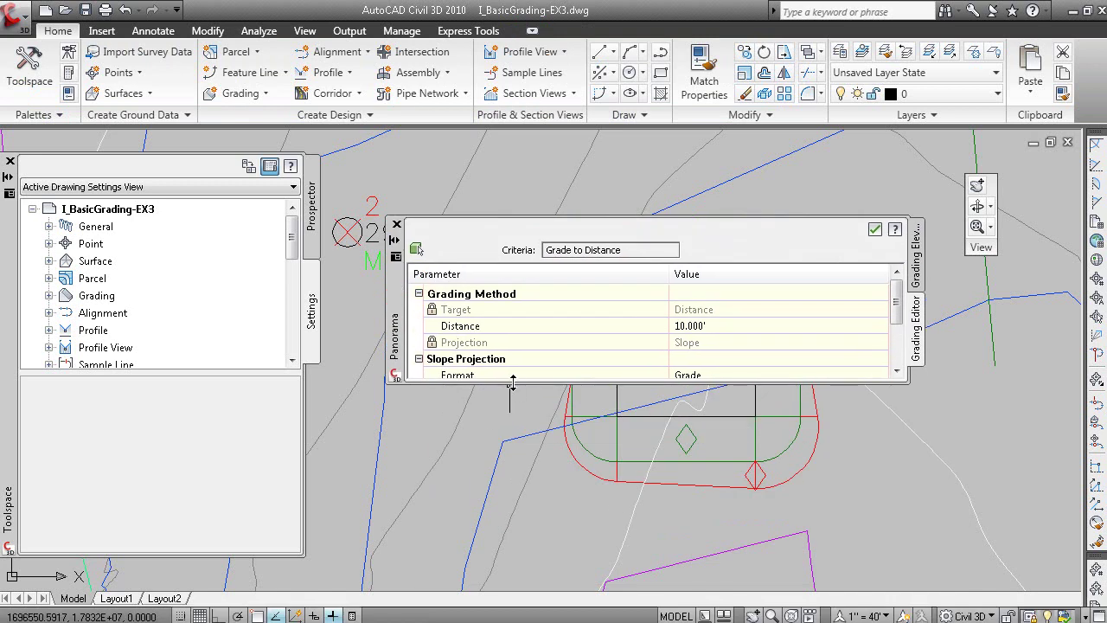
drag(511, 382, 513, 450)
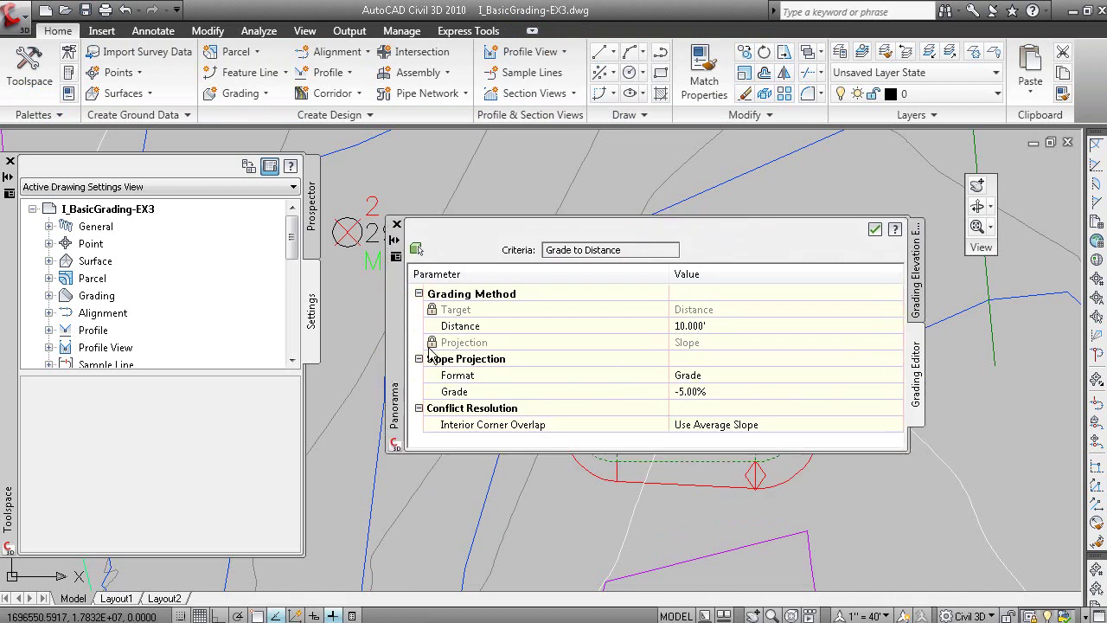
drag(395, 355, 370, 240)
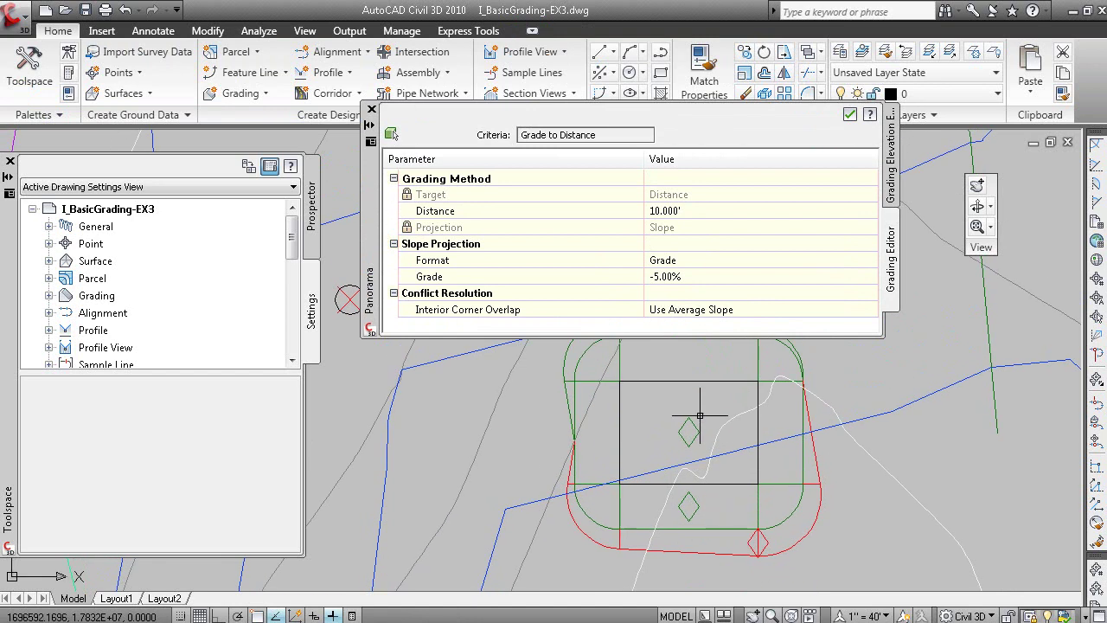
click(702, 358)
click(692, 210)
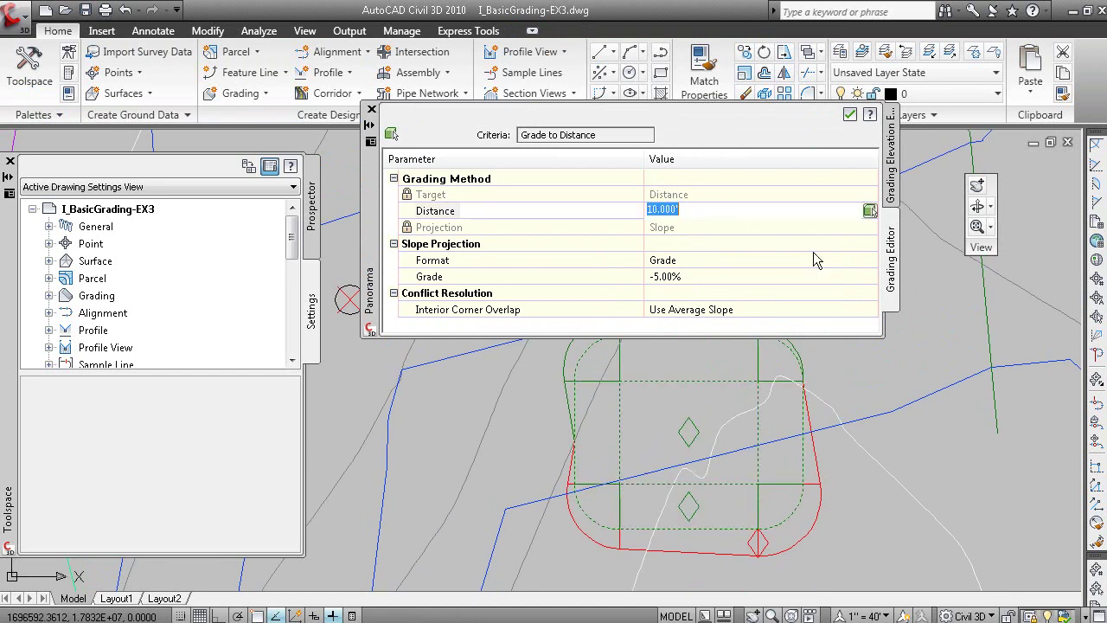
text(15)
key(Return)
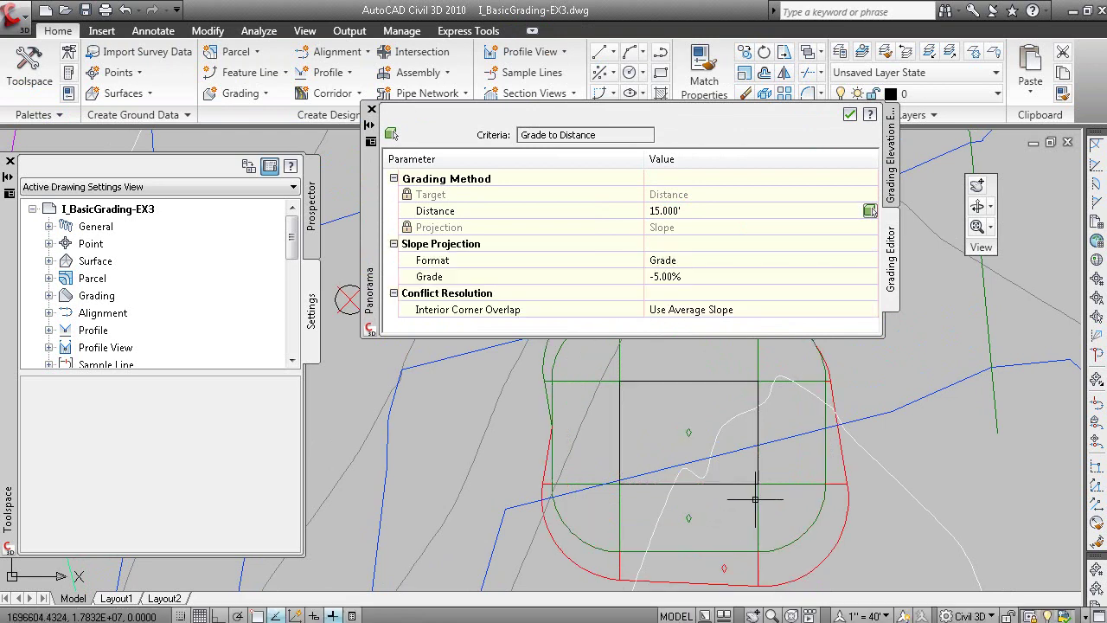
Reduce the grading distance to 5 feet and close the Grading Editor
middle_drag(759, 504, 847, 484)
click(662, 211)
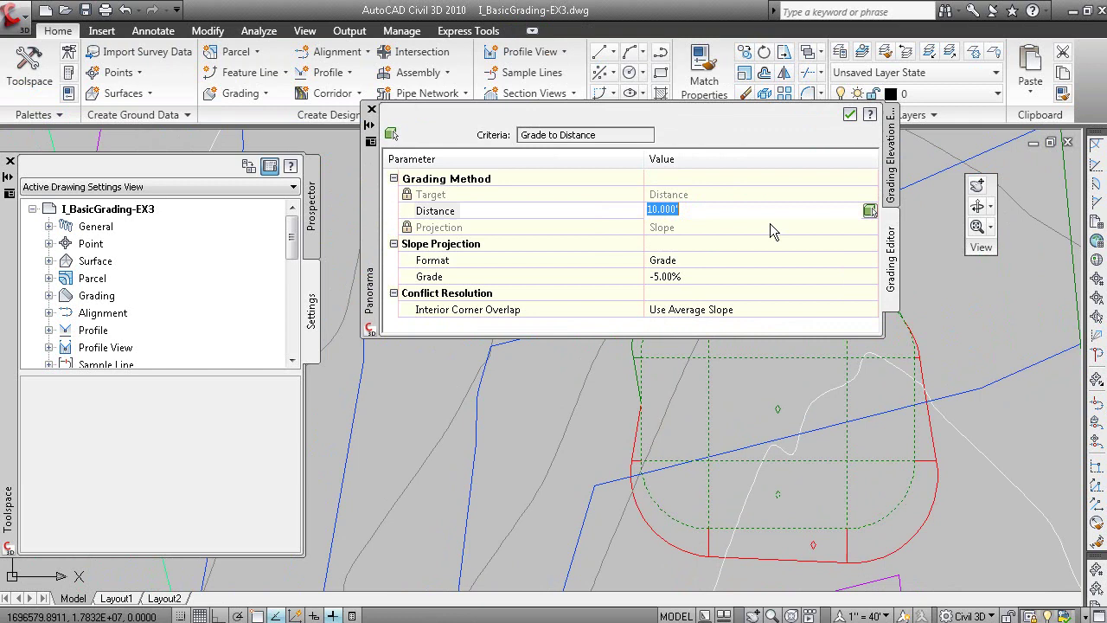
text(5)
key(Return)
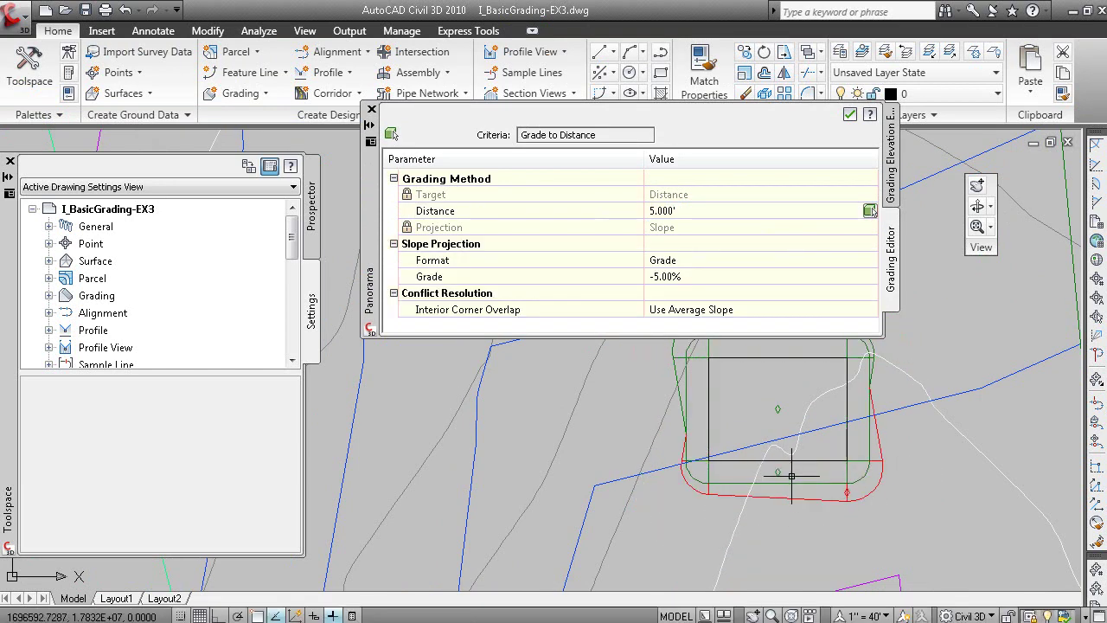
click(370, 109)
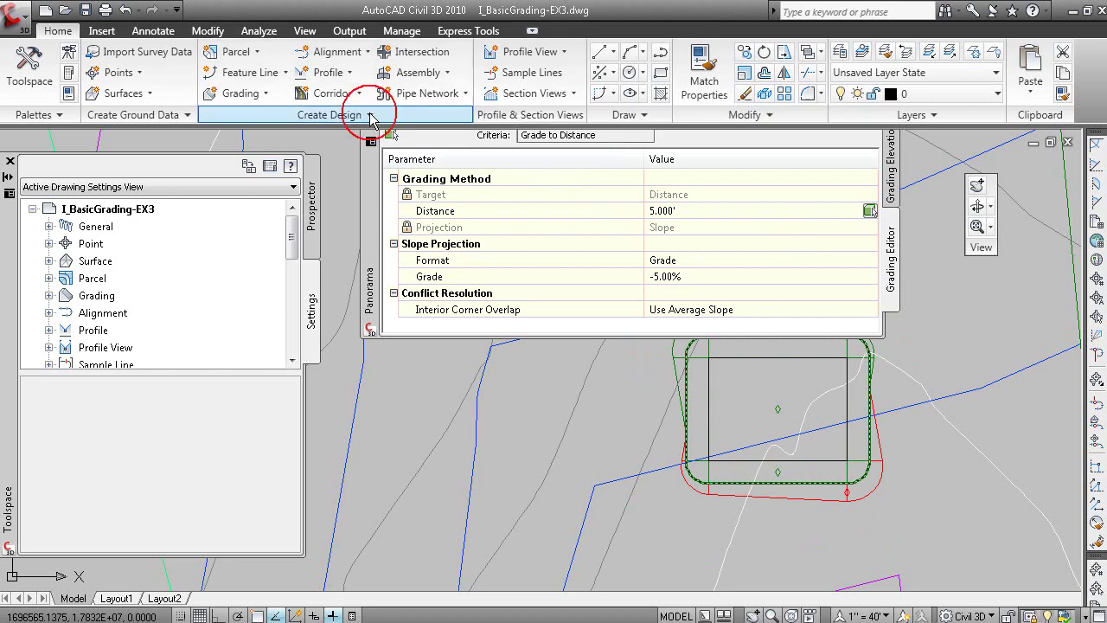
Try a 5:1 cut slope on the outer grading, undo it, and settle on 1:1
click(847, 493)
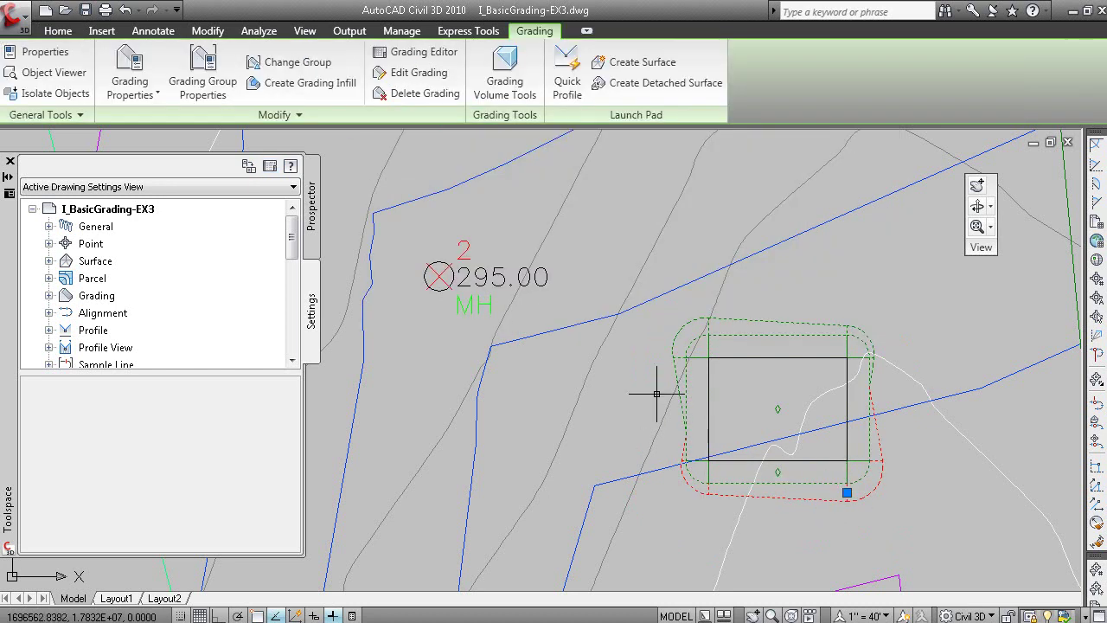
right_click(483, 245)
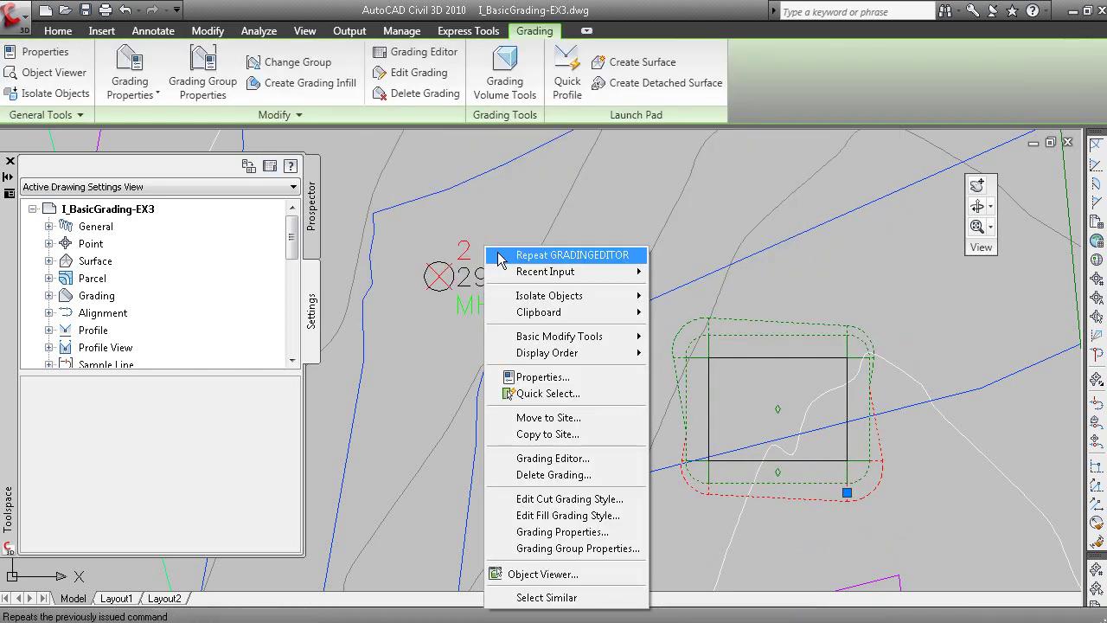
click(602, 467)
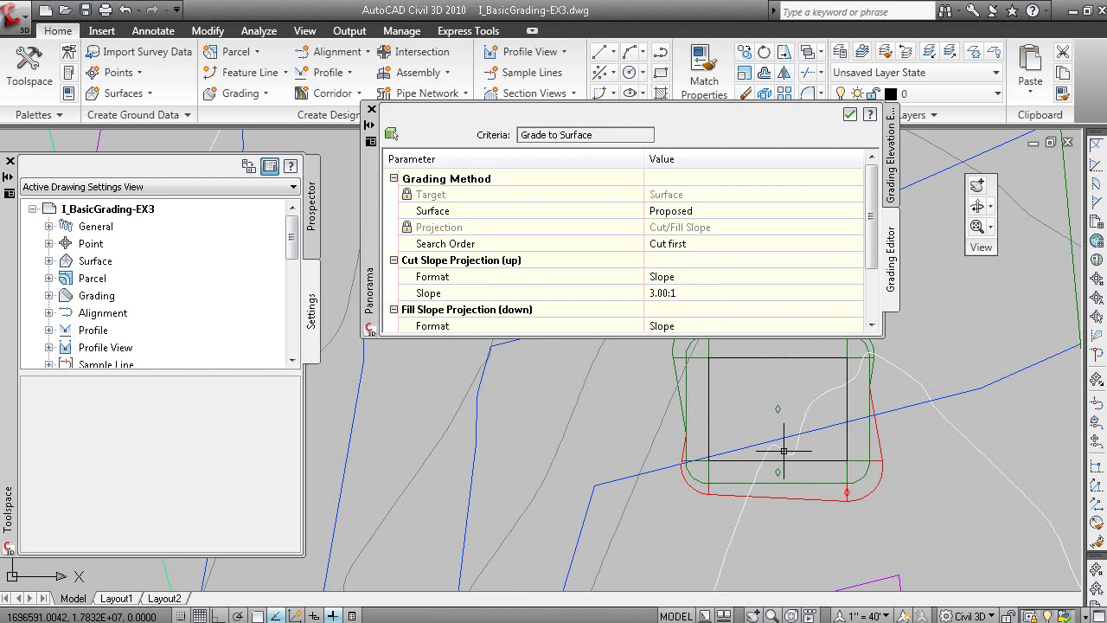
click(696, 298)
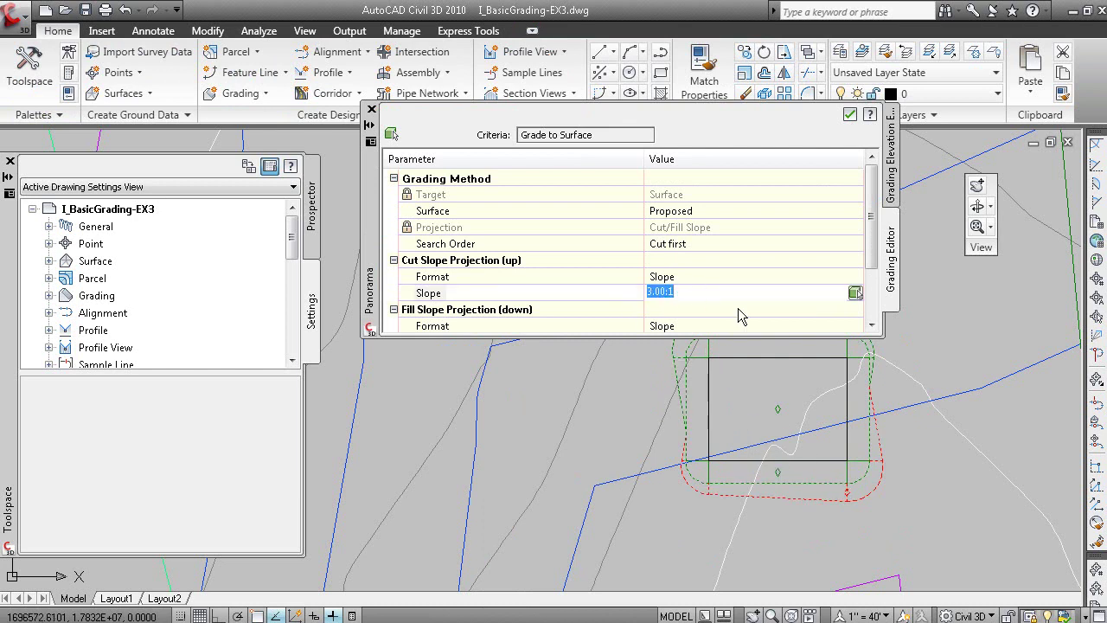
text(5)
key(Return)
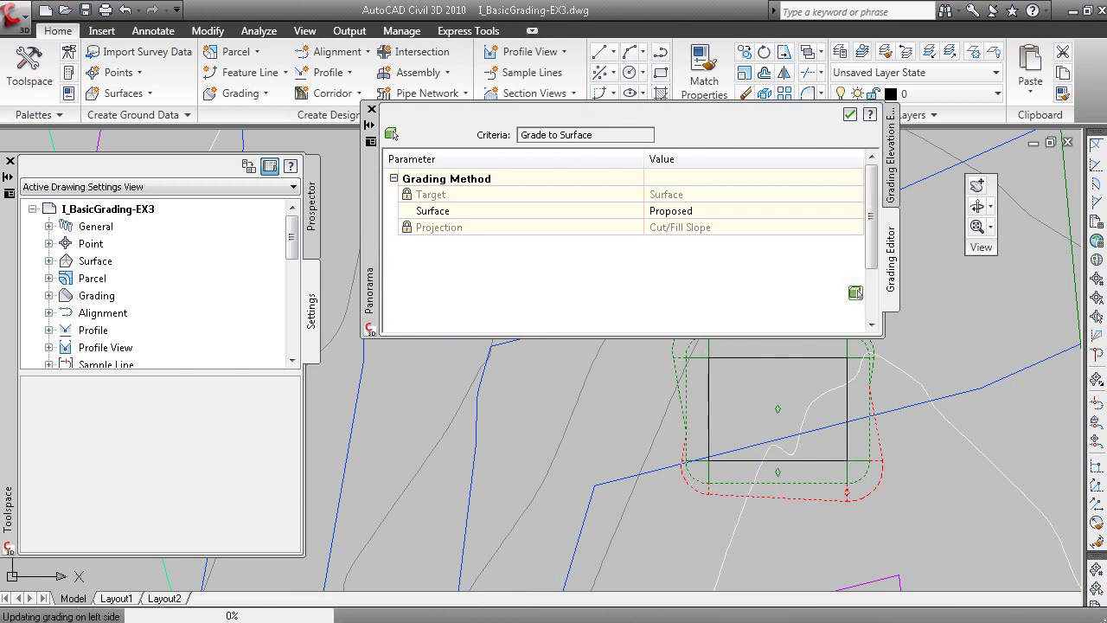
key(ctrl+z)
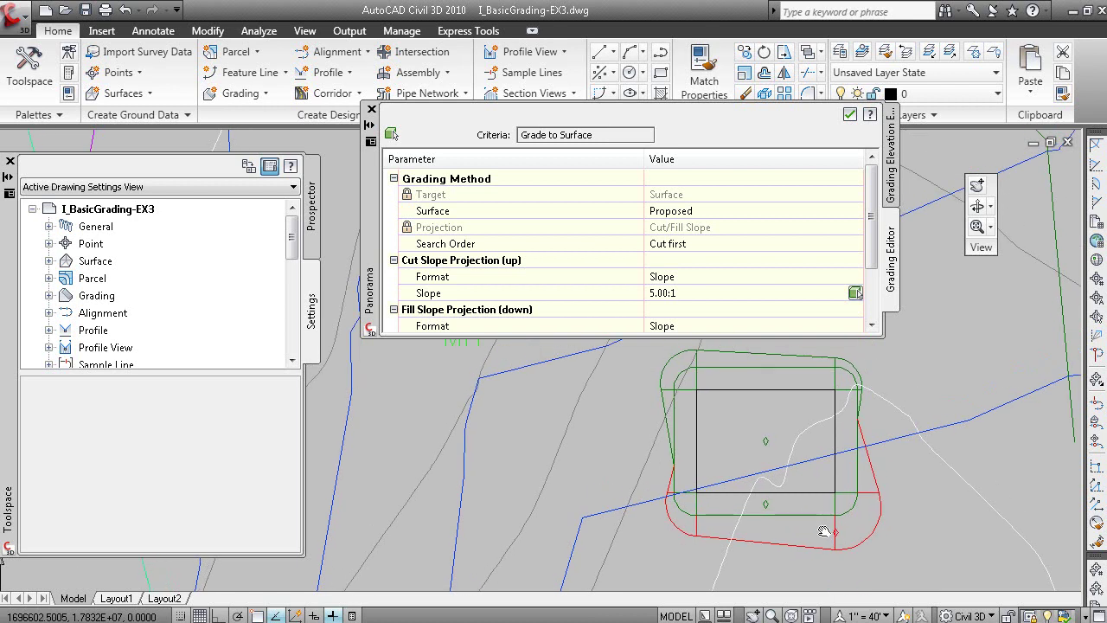
click(683, 296)
text(1)
key(Return)
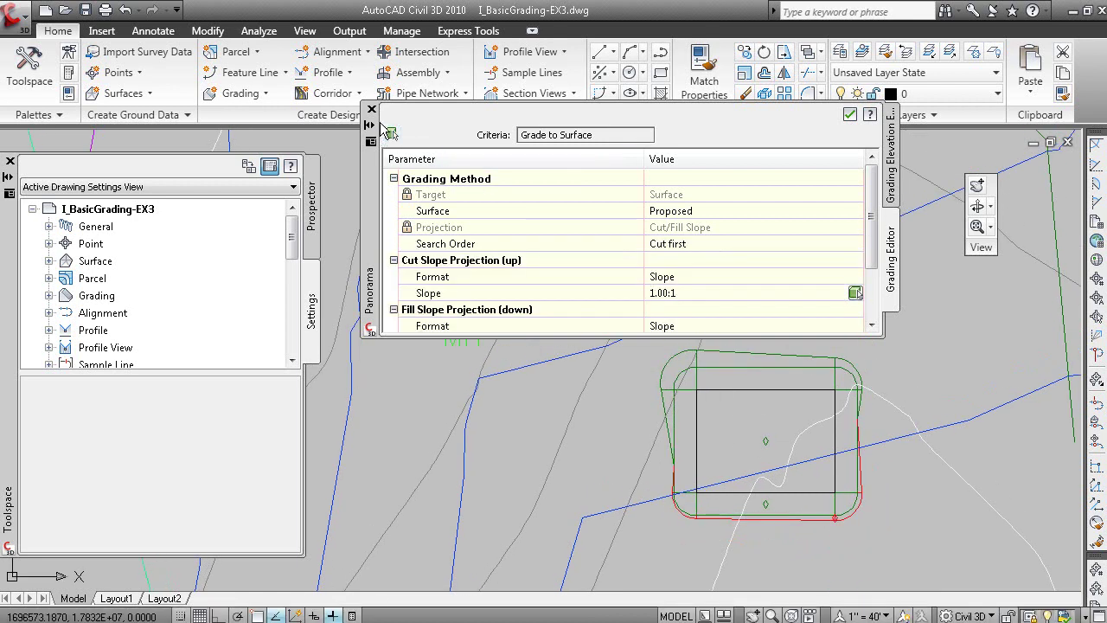
click(371, 110)
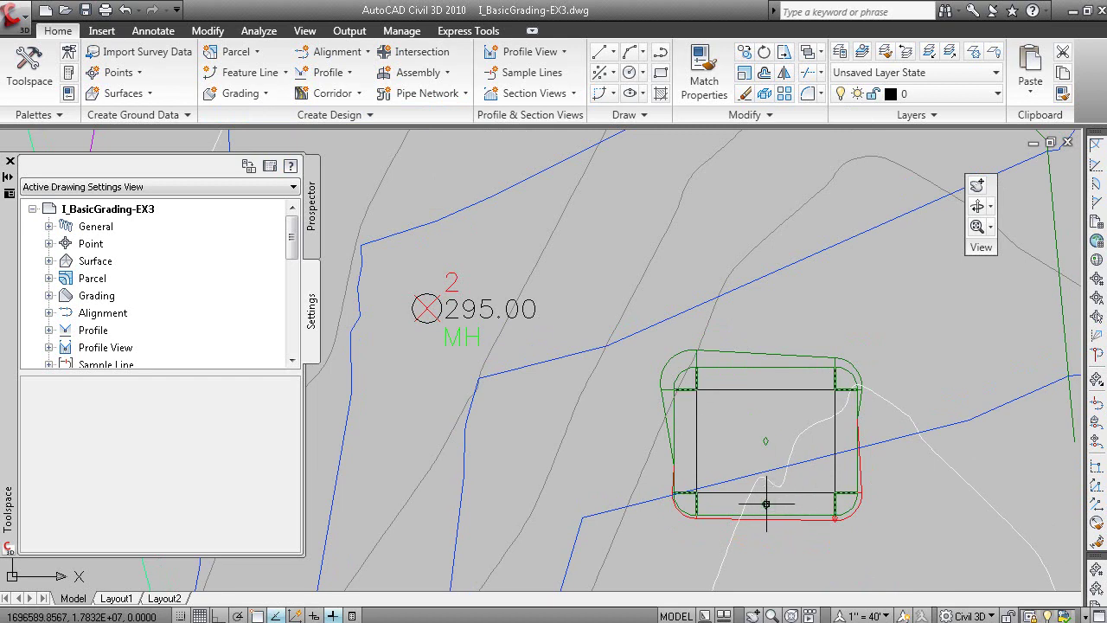
Expand Prospector's Sites > Site 1 > Grading Groups and show Grading Group 1's actions
scroll(809, 521, up, 3)
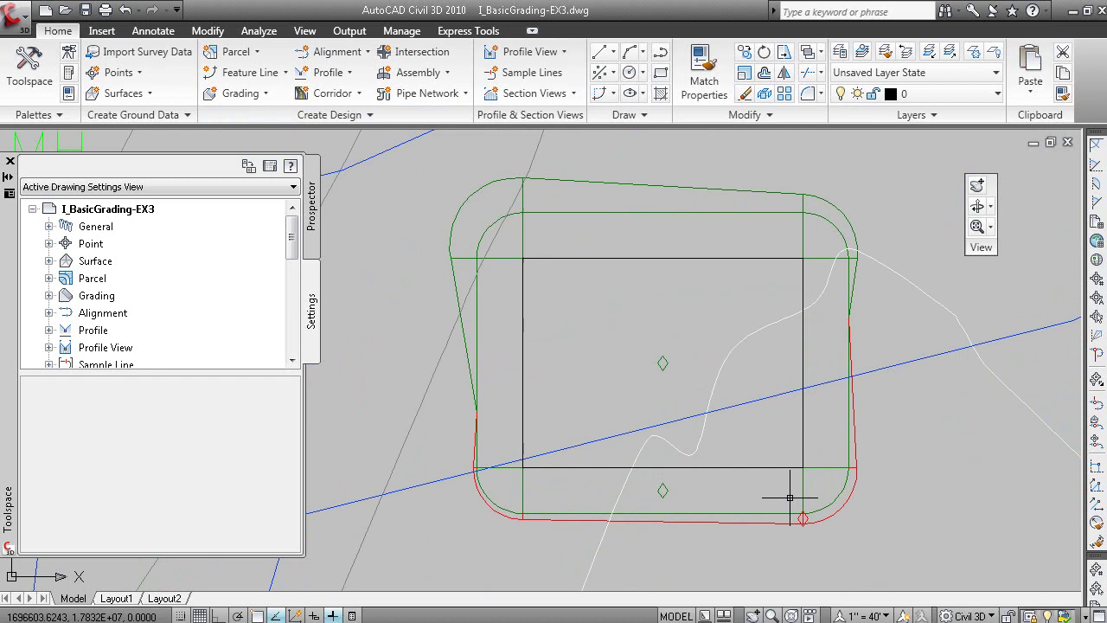
click(312, 318)
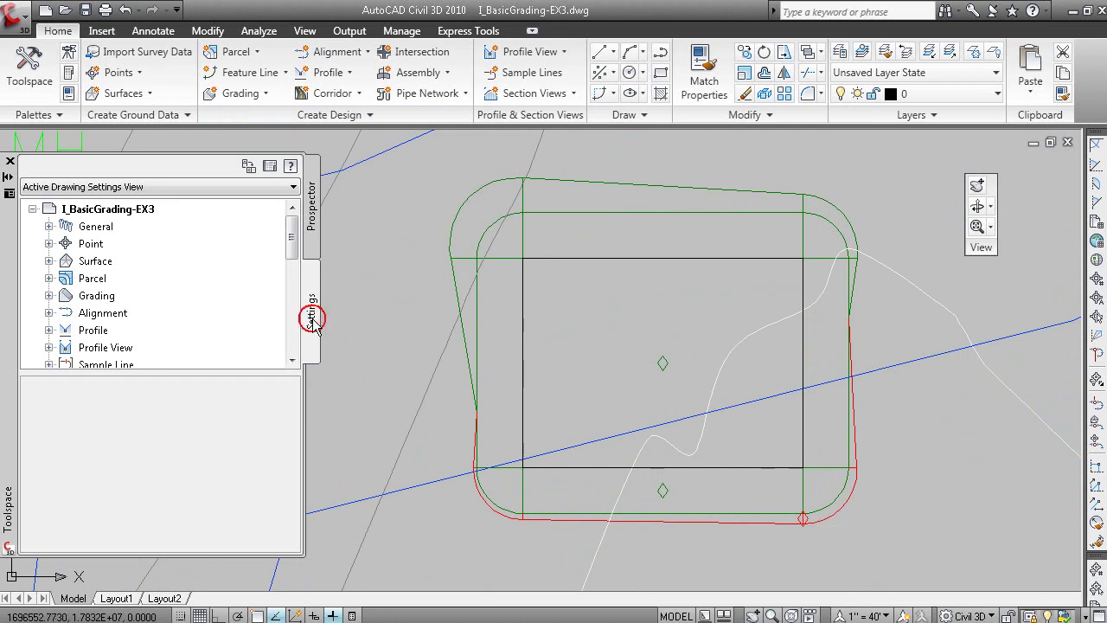
click(311, 250)
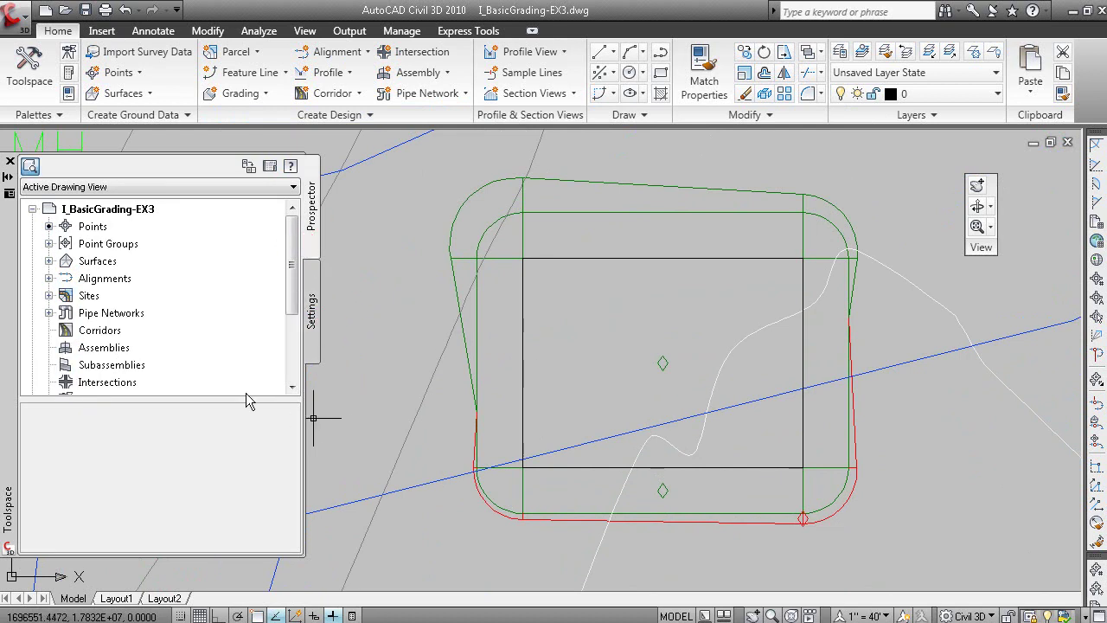
click(50, 295)
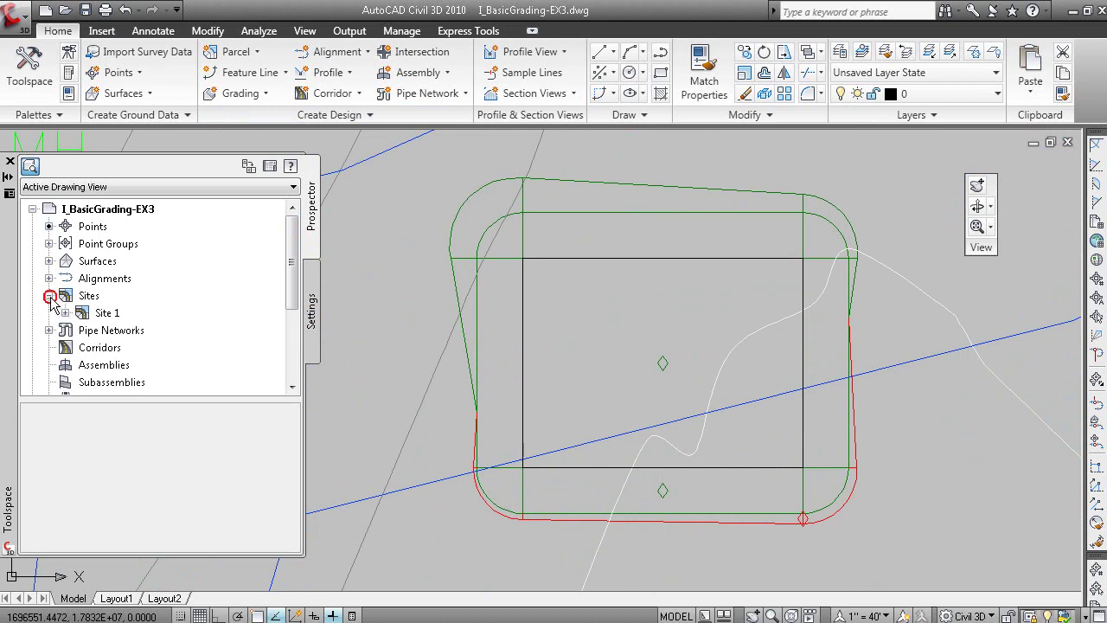
click(66, 312)
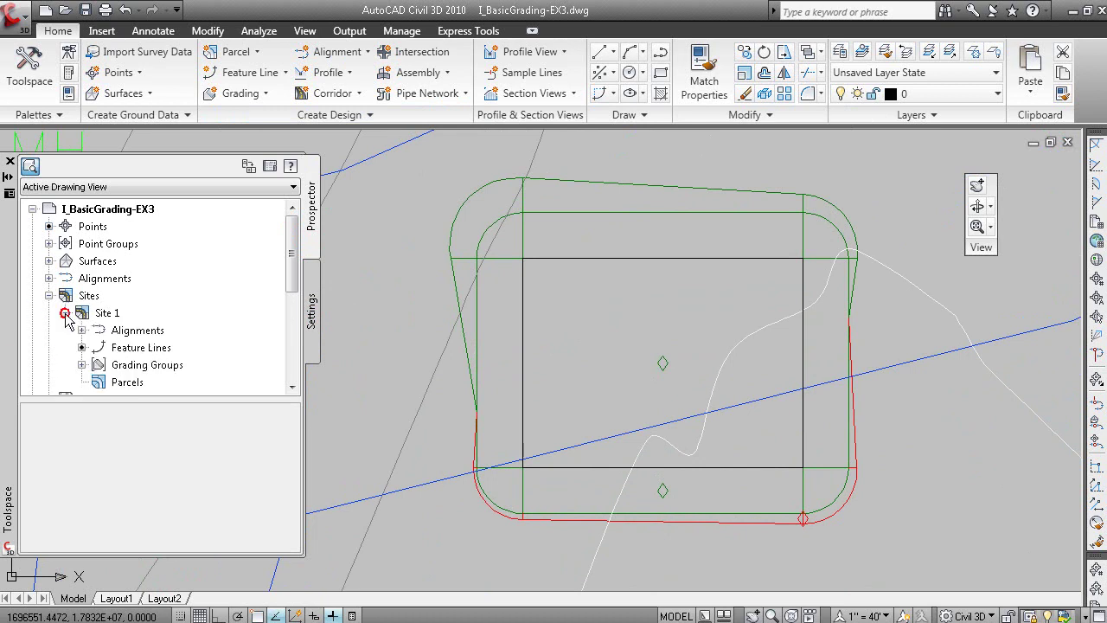
click(82, 364)
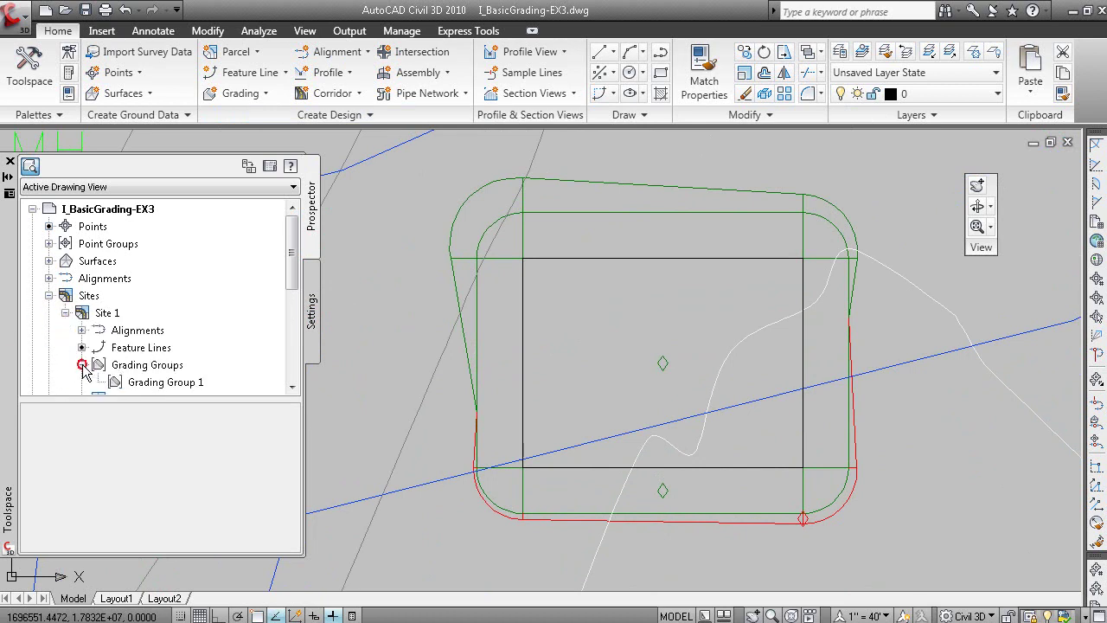
click(181, 382)
right_click(213, 391)
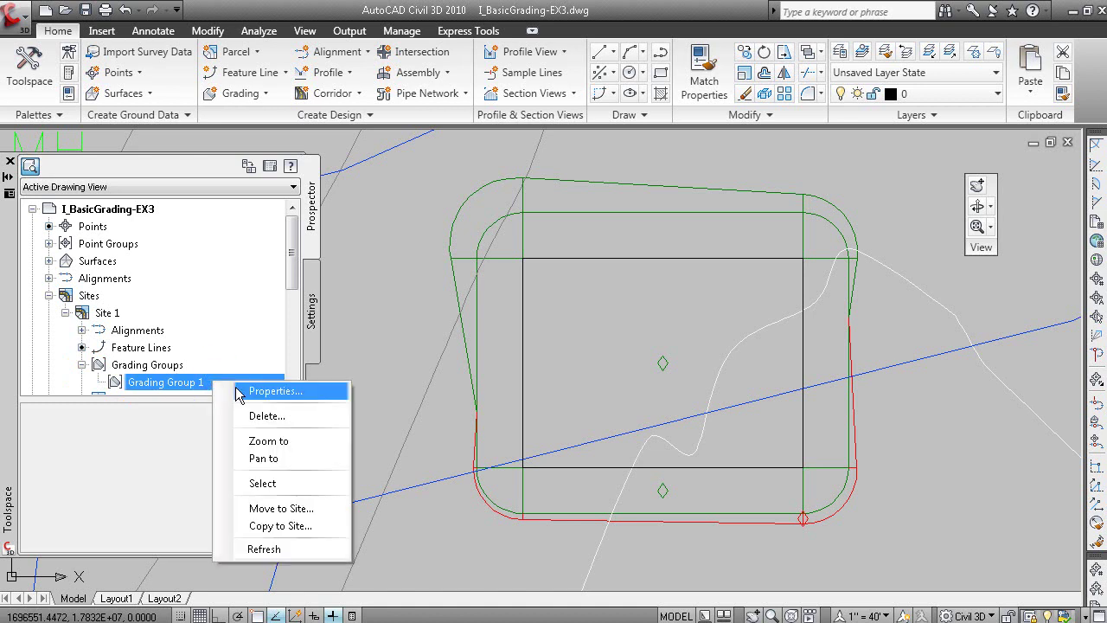
click(318, 394)
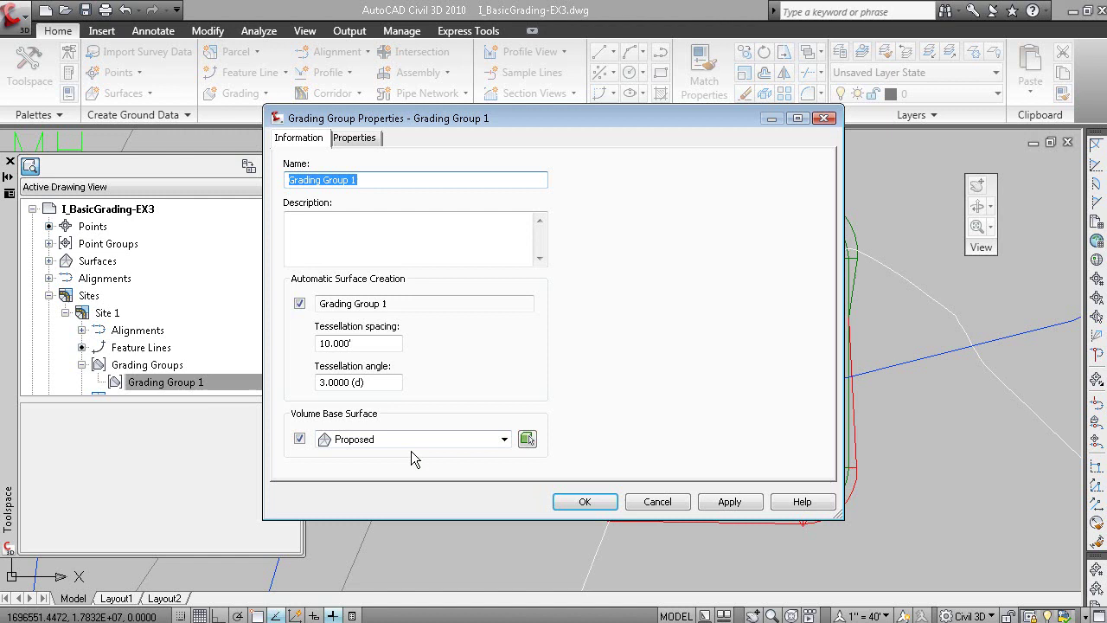
click(356, 144)
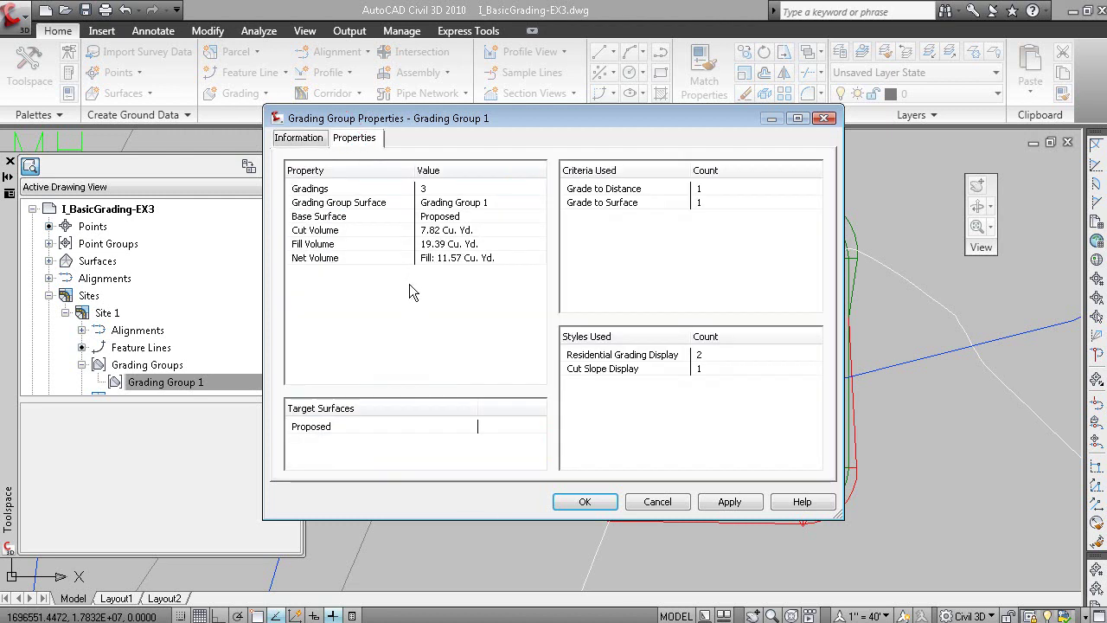
click(657, 502)
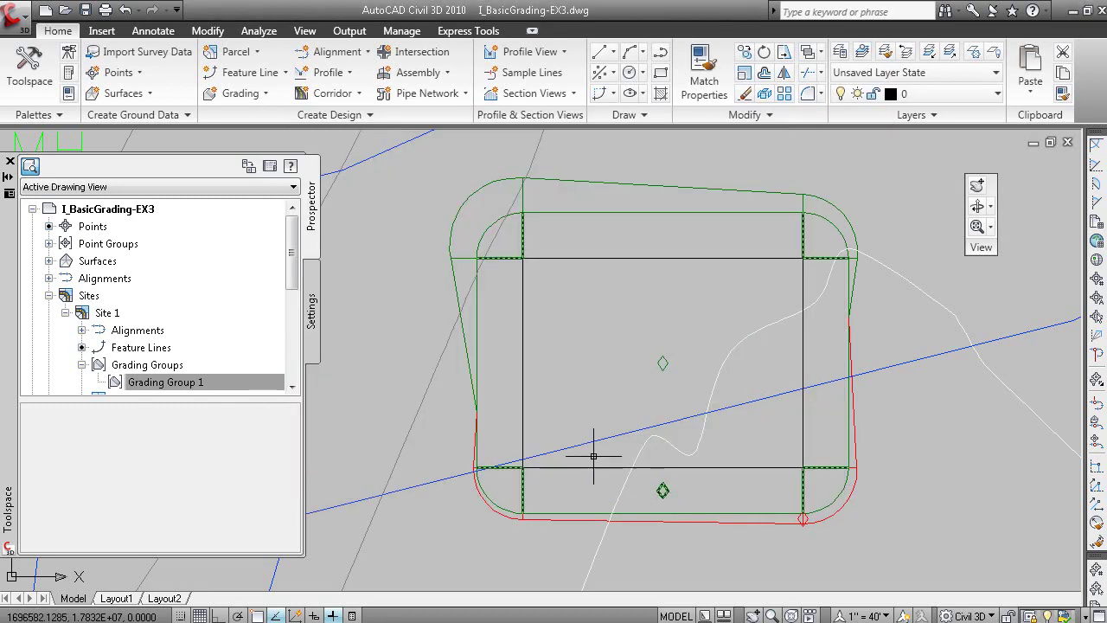
Browse Site 1's five feature lines and dismiss the second feature line's context menu
click(219, 388)
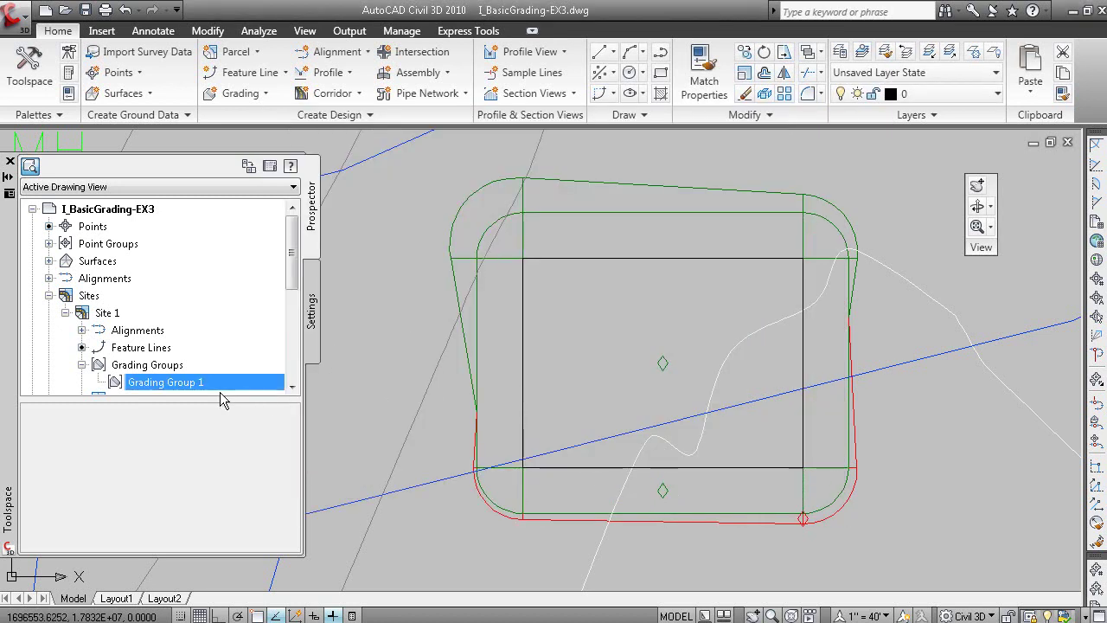
click(155, 348)
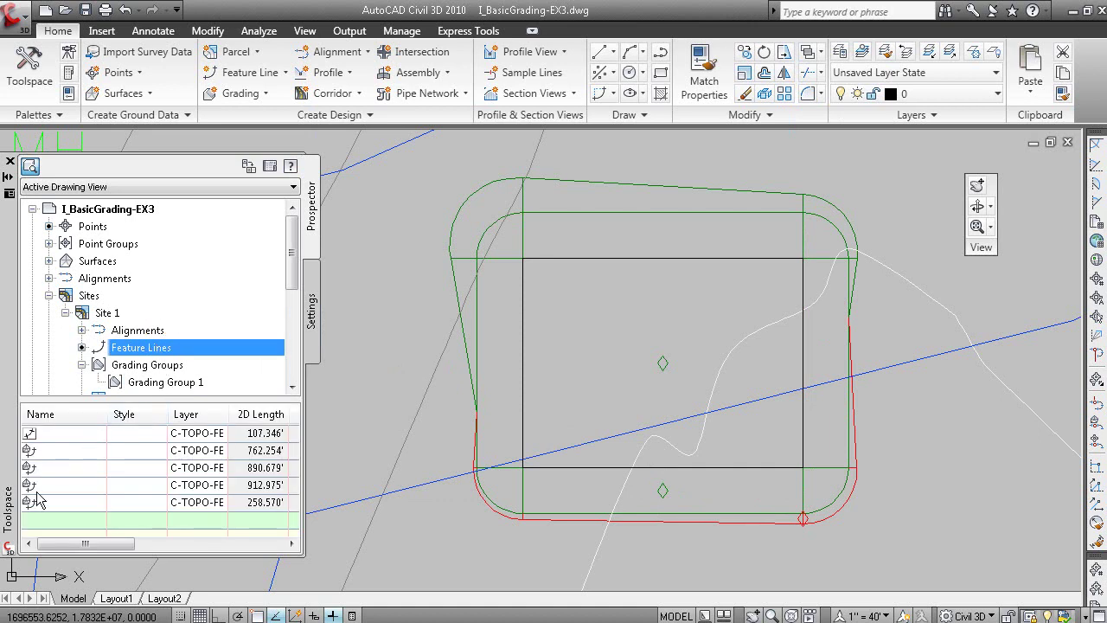
click(53, 448)
right_click(57, 450)
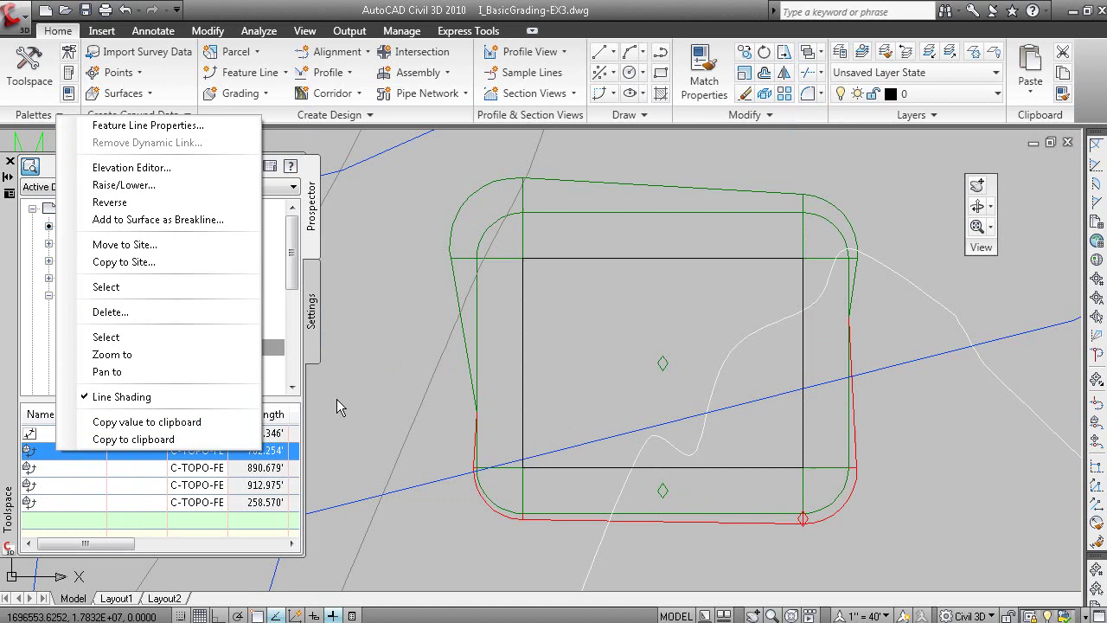
click(336, 399)
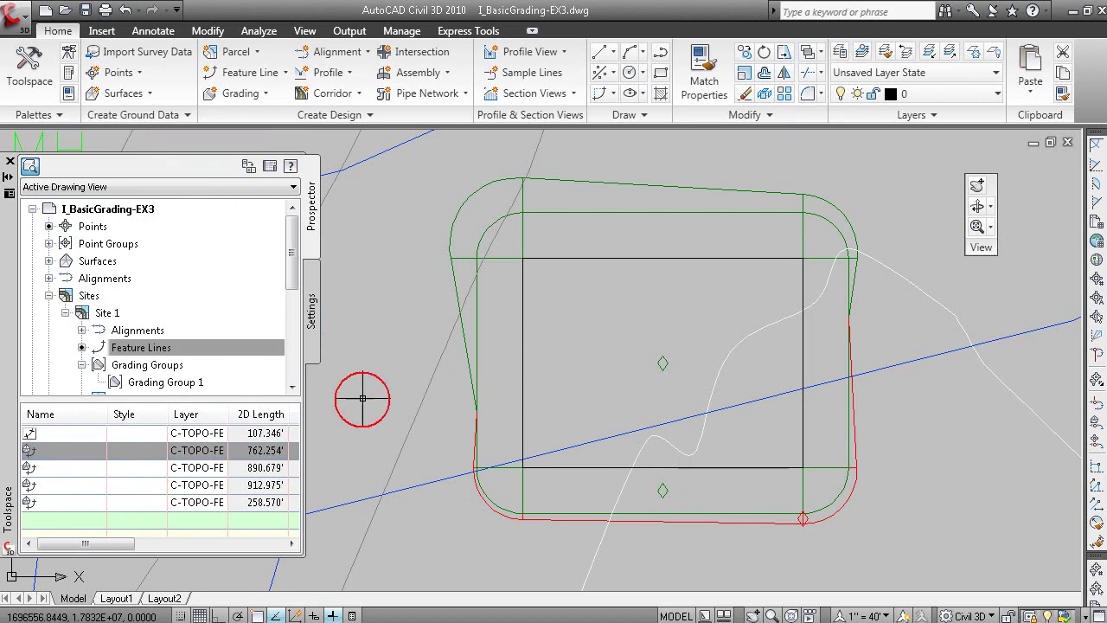
Collapse Sites, expand Surfaces and select the Grading Group 1 surface
click(48, 295)
click(48, 260)
click(149, 296)
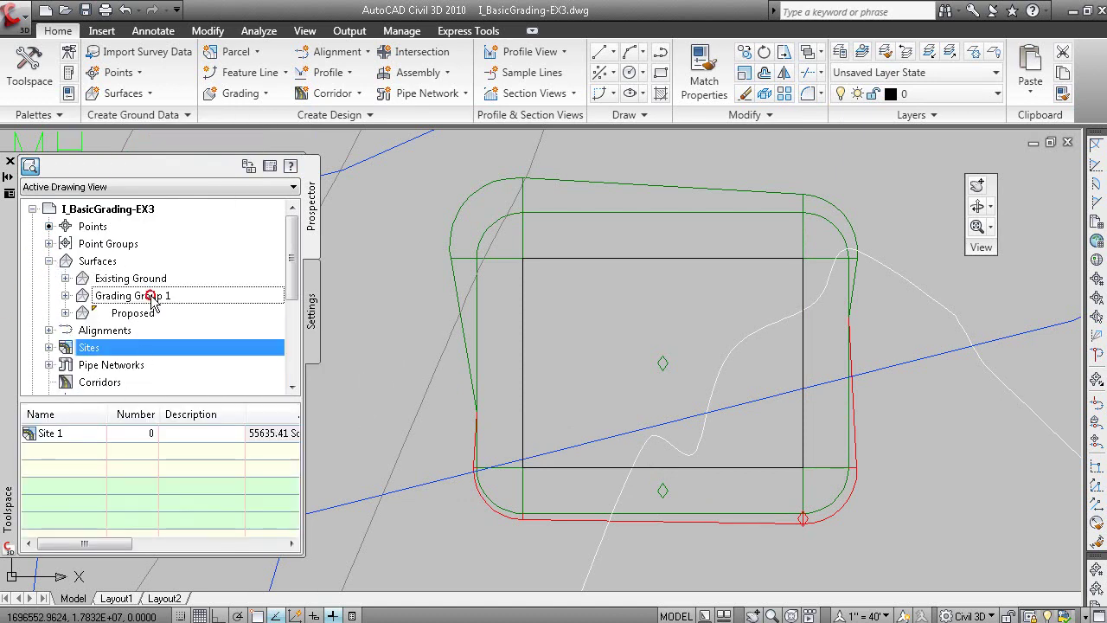
Set Grading Group 1's surface style to _Triangles in Surface Properties, then Alt+Tab to PowerPoint
right_click(186, 299)
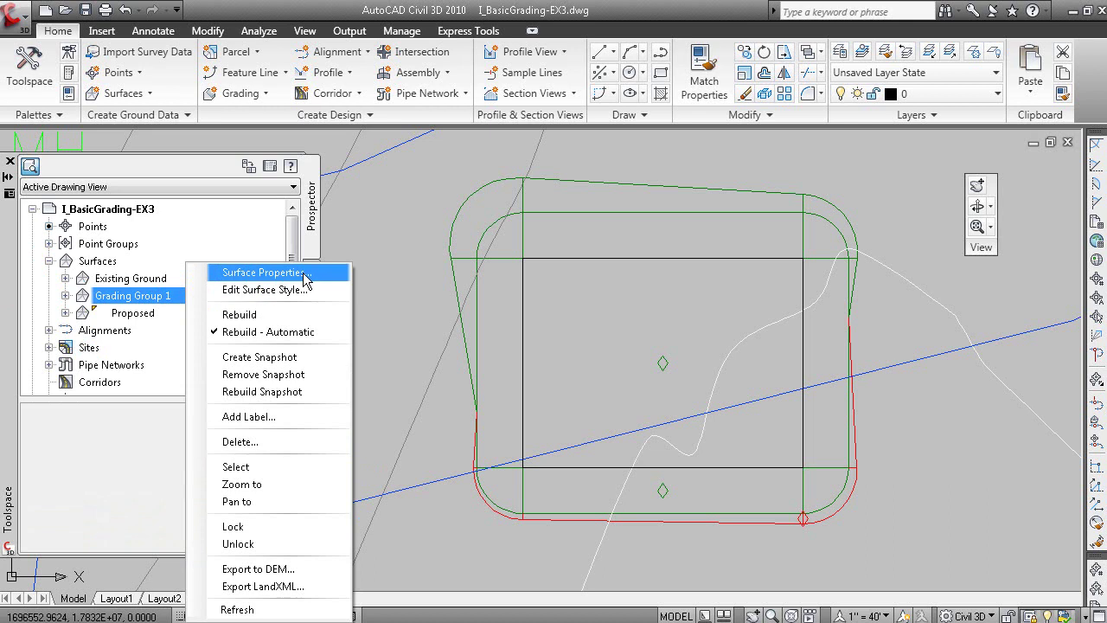
click(304, 277)
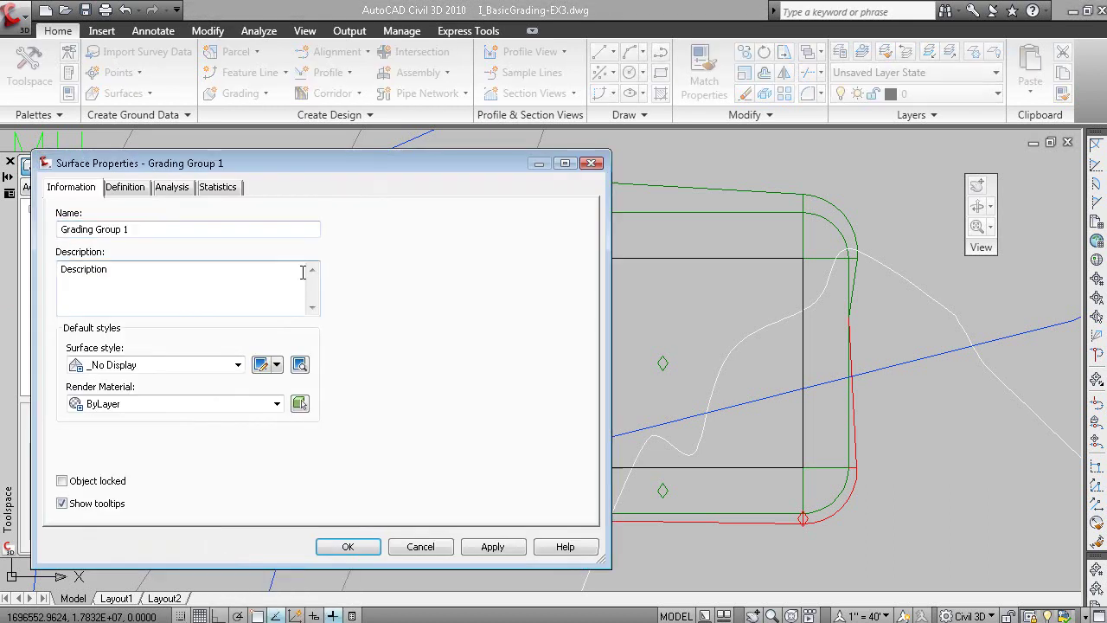
drag(365, 161, 469, 109)
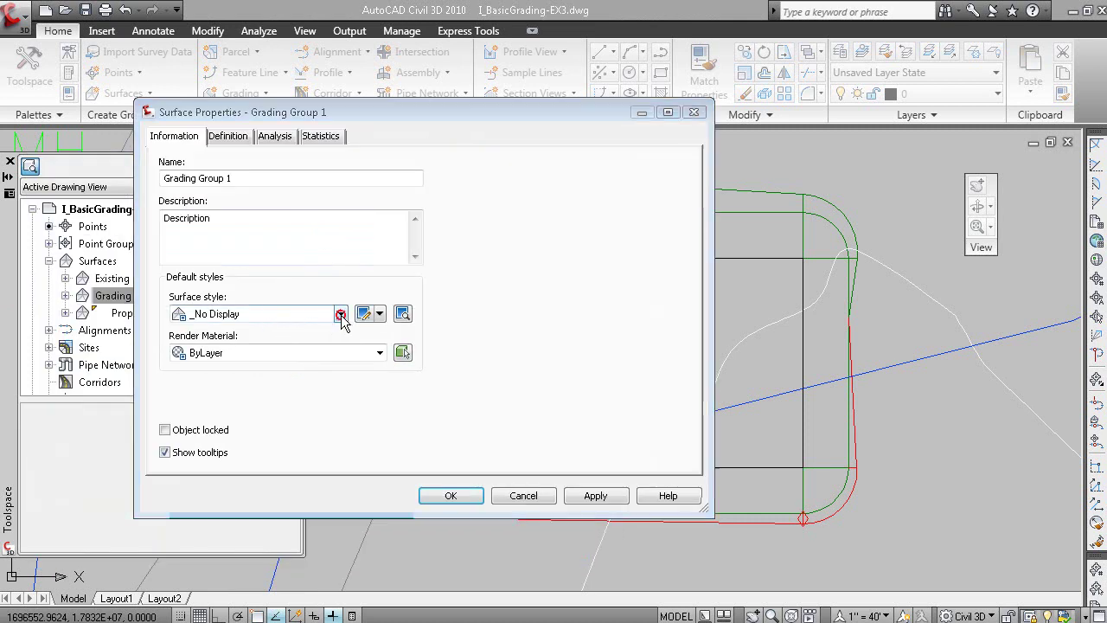
click(341, 316)
click(244, 344)
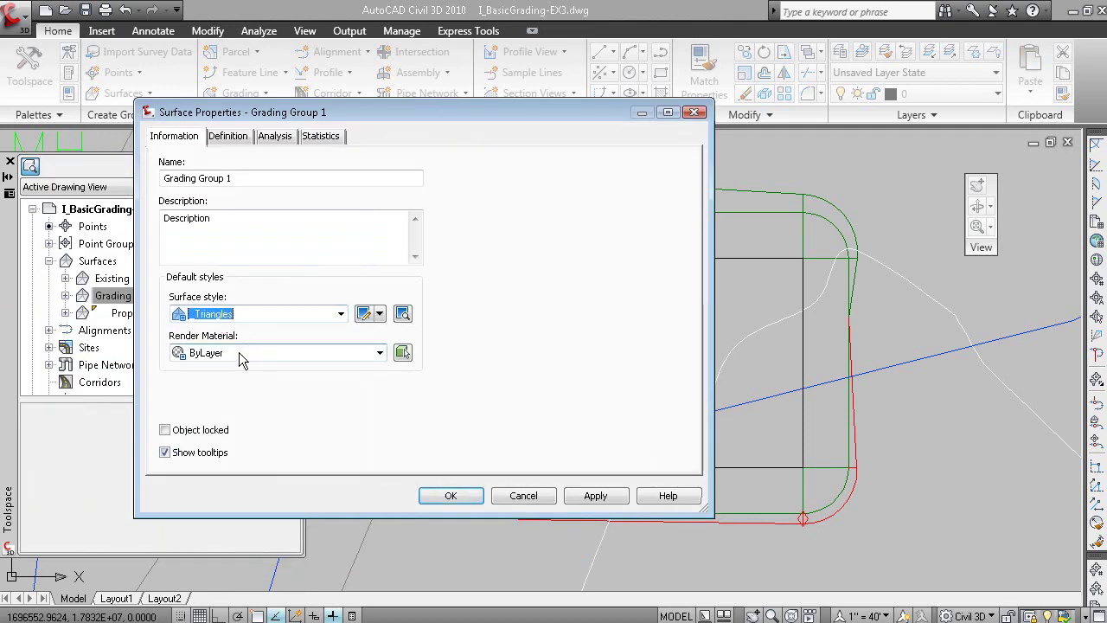
click(451, 496)
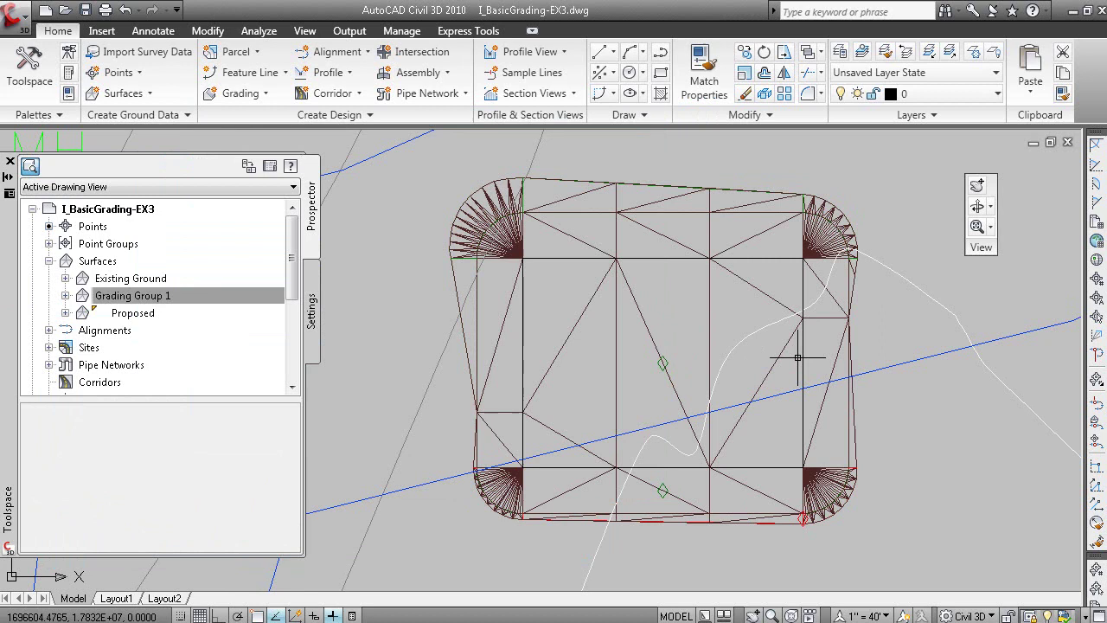
key(alt+Tab)
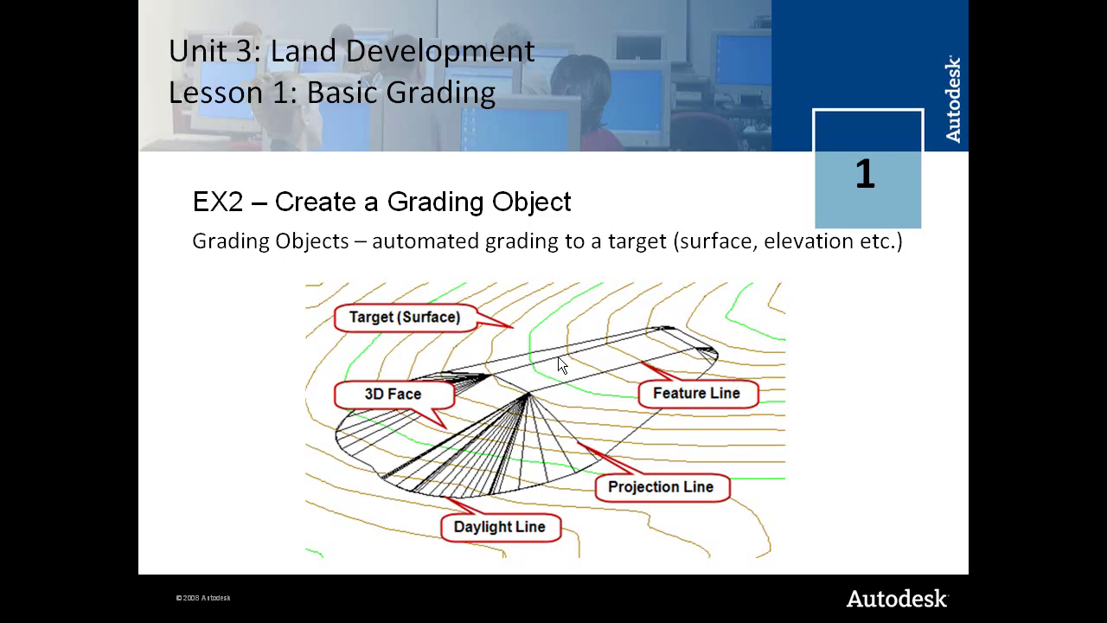
Advance past the Grading Group slide to EX3 – Create a Design Surface, then return to Civil 3D
click(560, 333)
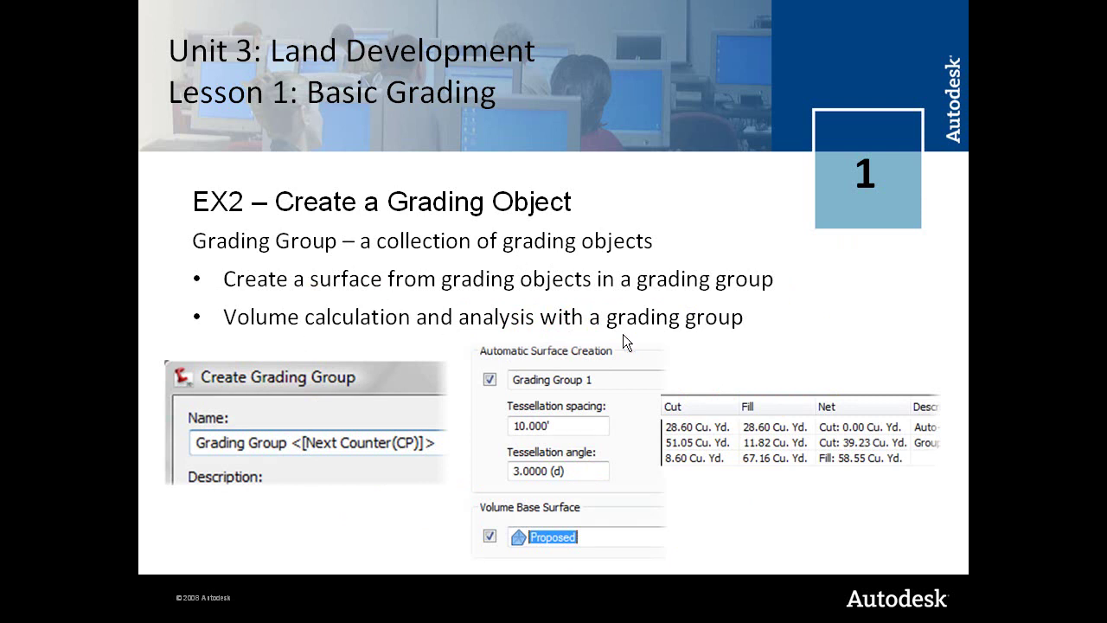
click(554, 376)
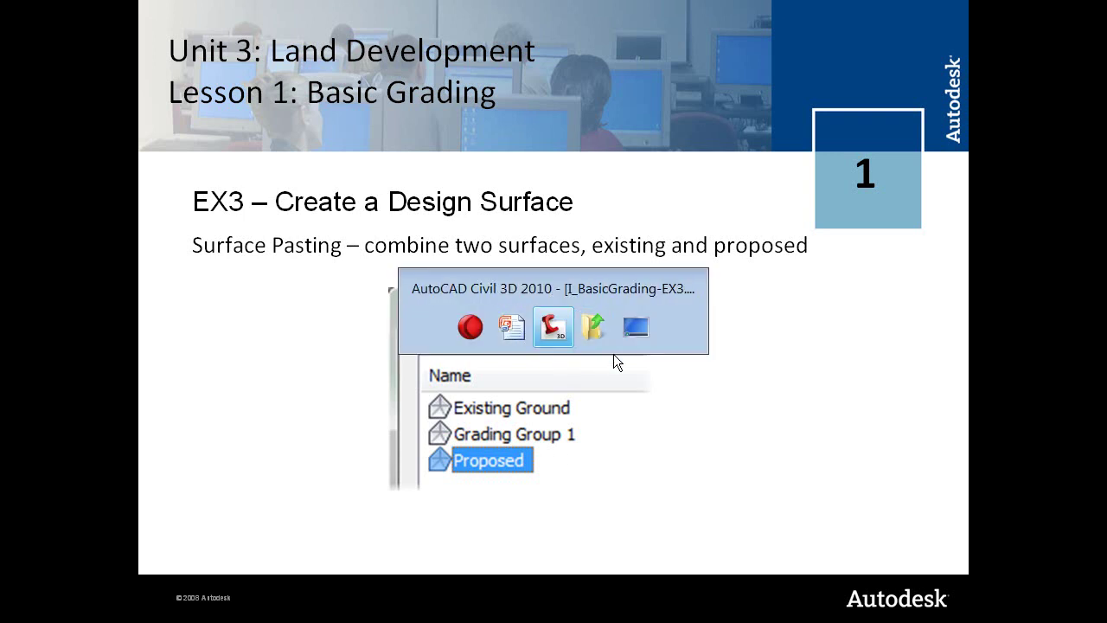
key(alt+Tab)
key(alt+Tab)
key(alt+Tab)
key(alt+Tab)
key(alt+Tab)
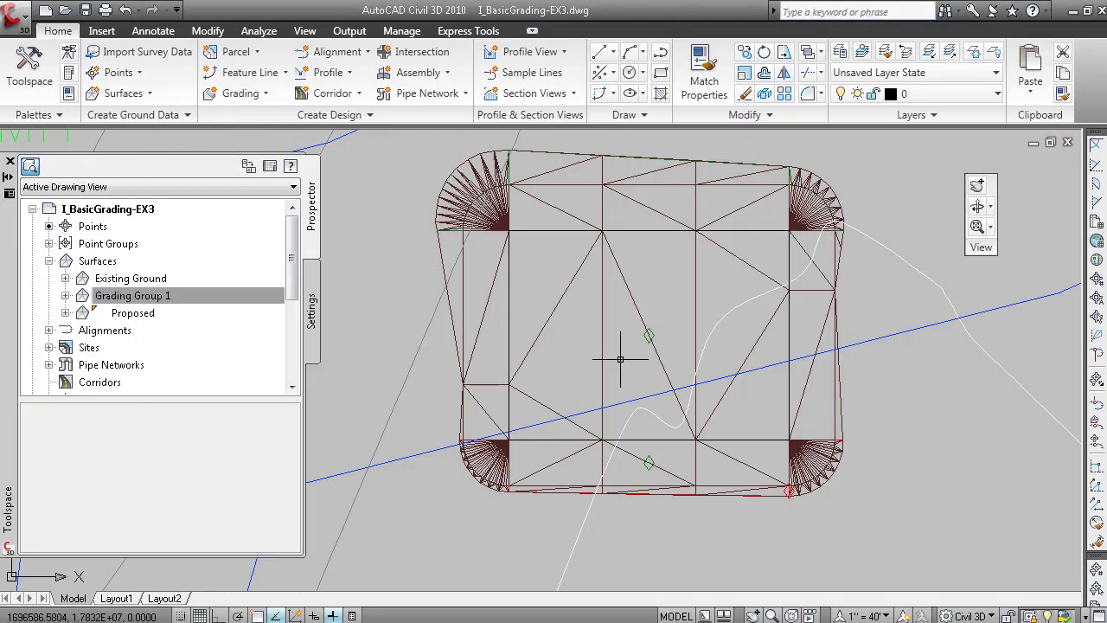
Expand the Proposed surface's Definition in Prospector, then collapse it again
click(147, 316)
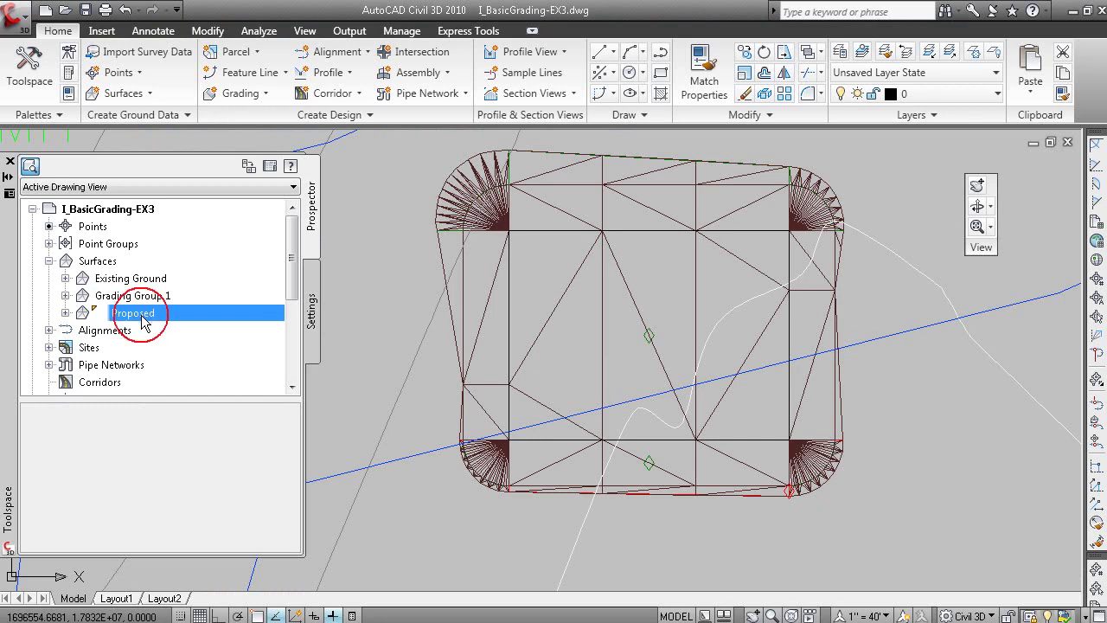
click(66, 312)
click(81, 364)
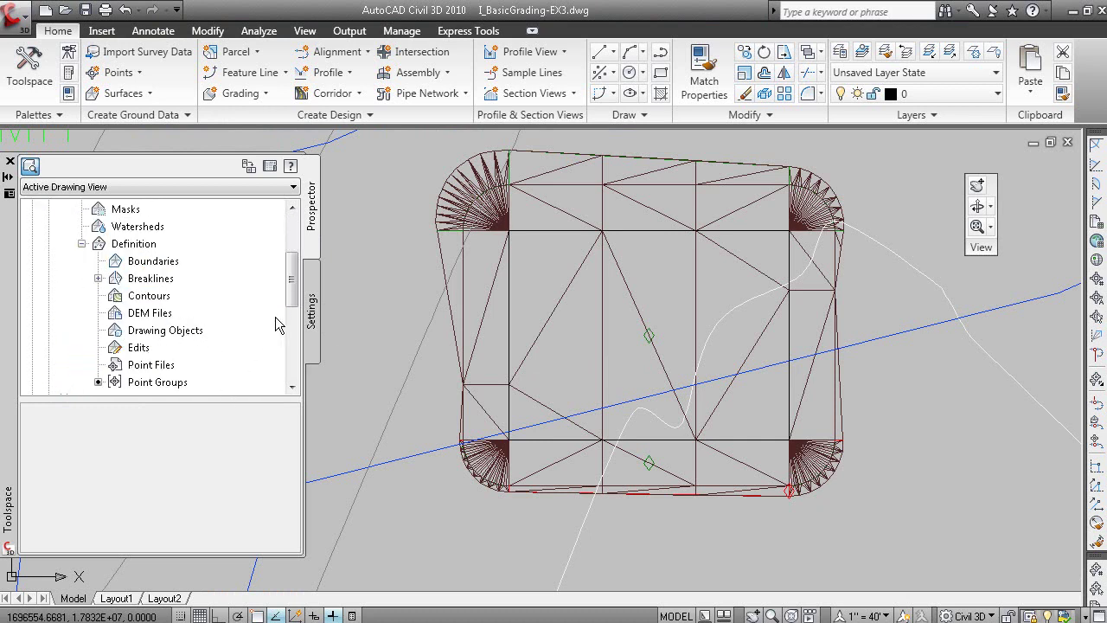
drag(282, 303, 283, 282)
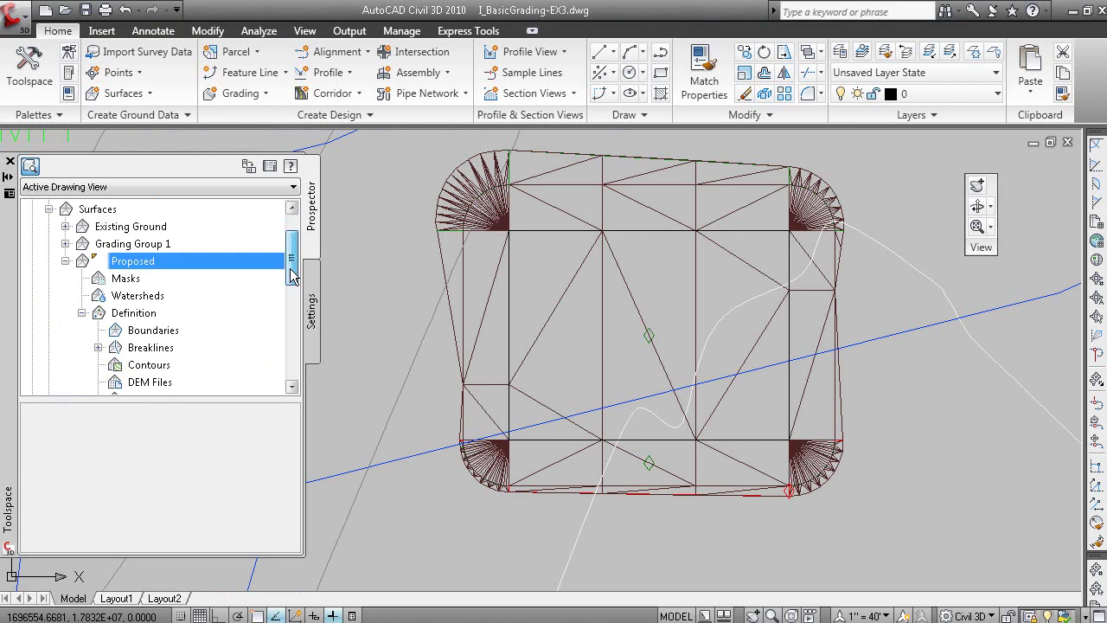
click(130, 227)
Expand Existing Ground's Definition, show Paste Surface under Edits, and list its item counts
click(66, 260)
click(66, 226)
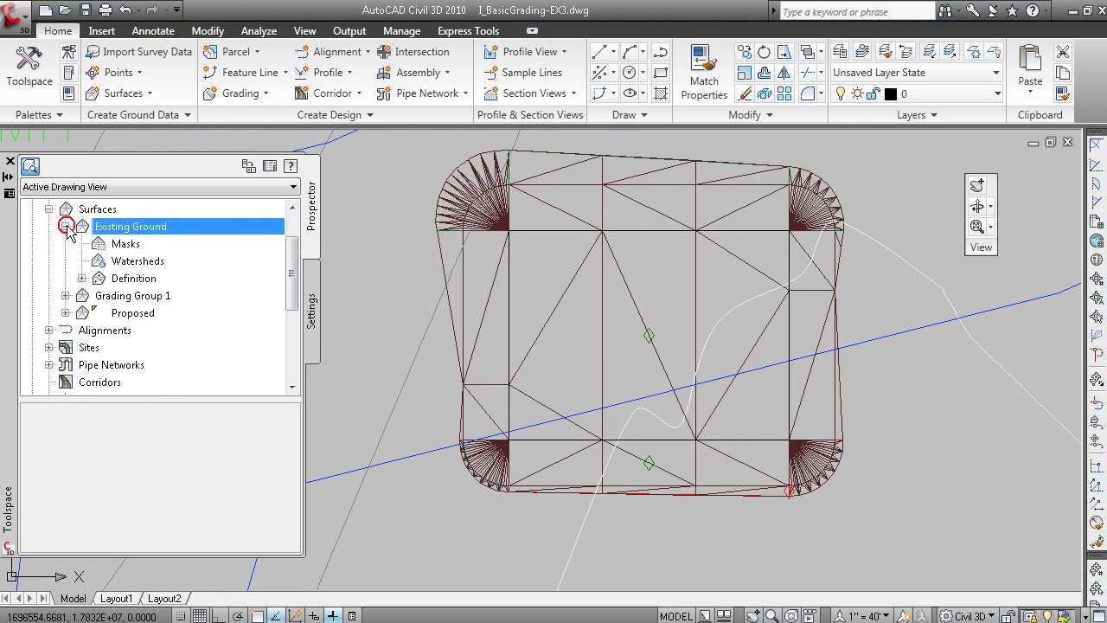
click(81, 277)
click(139, 348)
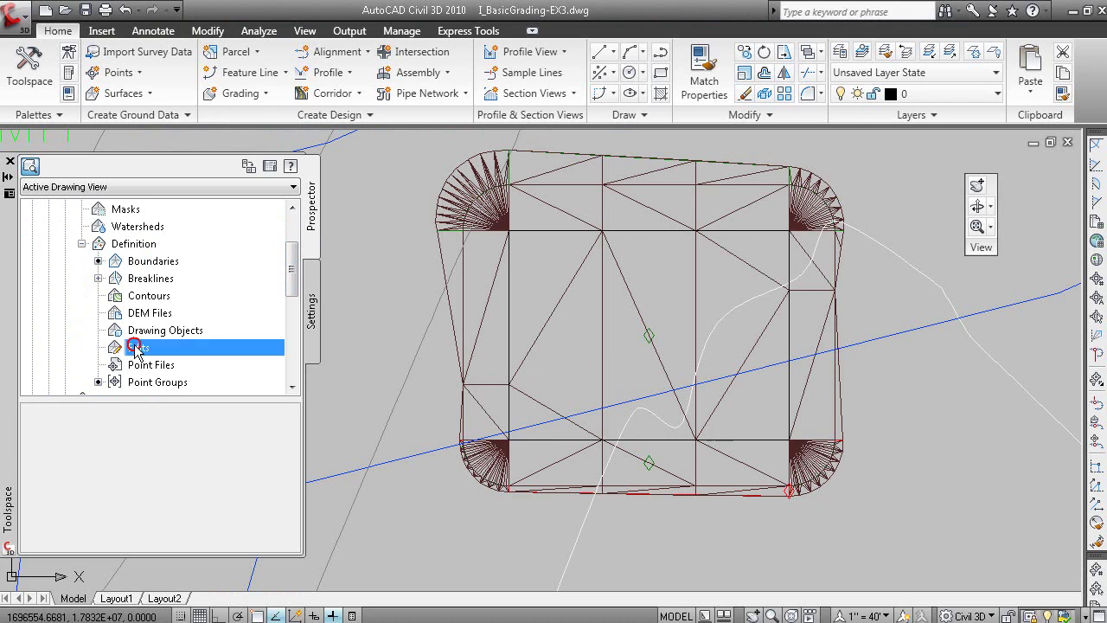
right_click(178, 347)
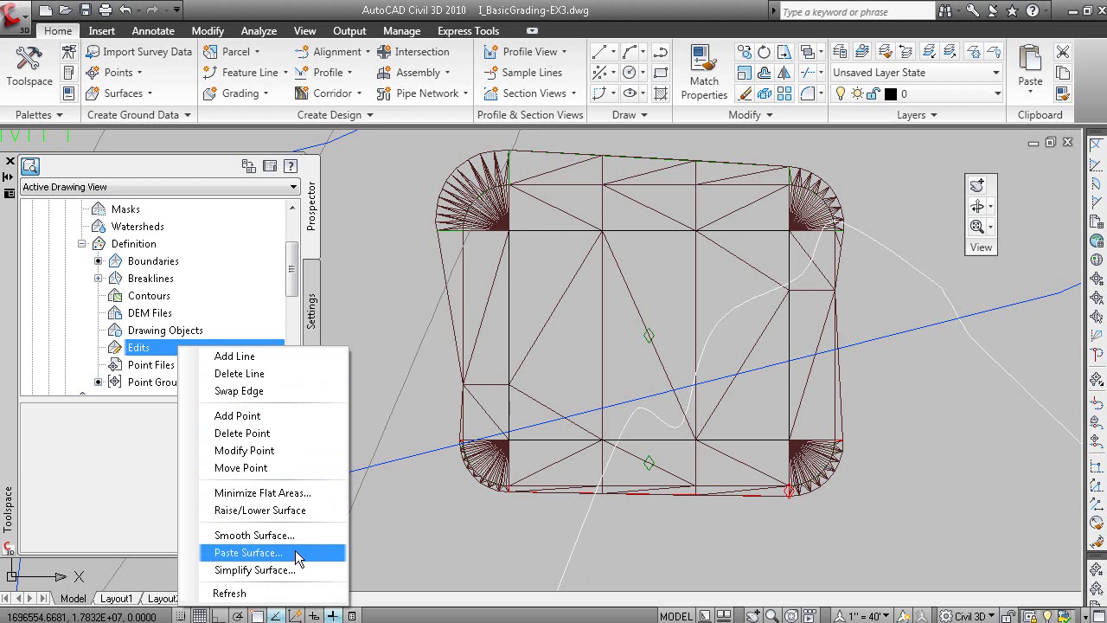
click(81, 243)
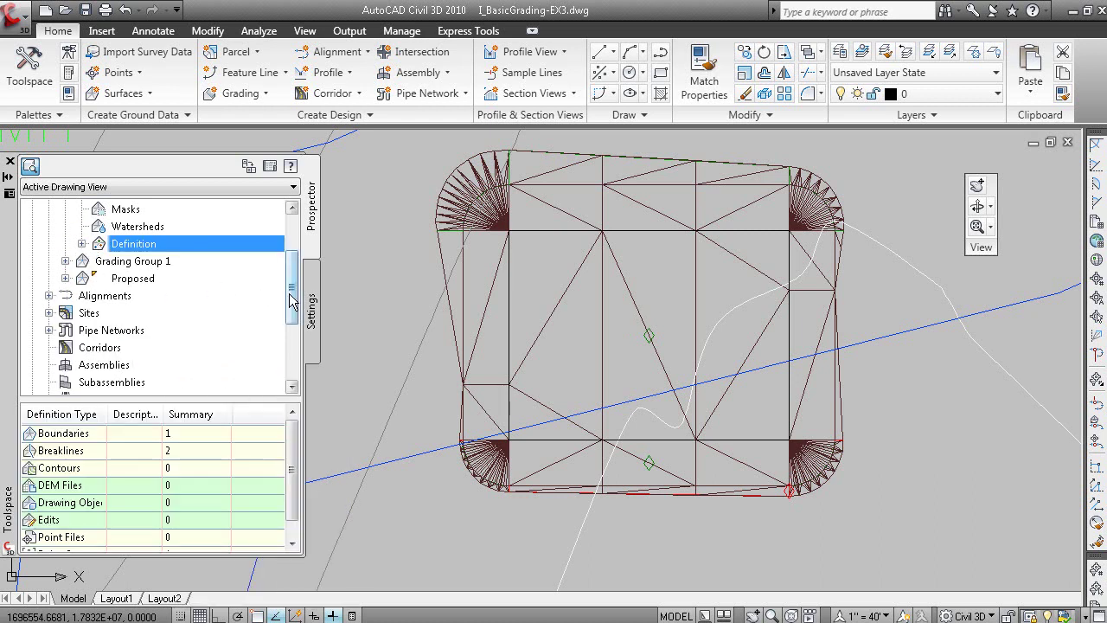
List all three surfaces in Prospector and zoom out and pan to fit the whole site
drag(291, 300, 292, 217)
click(48, 260)
scroll(561, 390, down, 5)
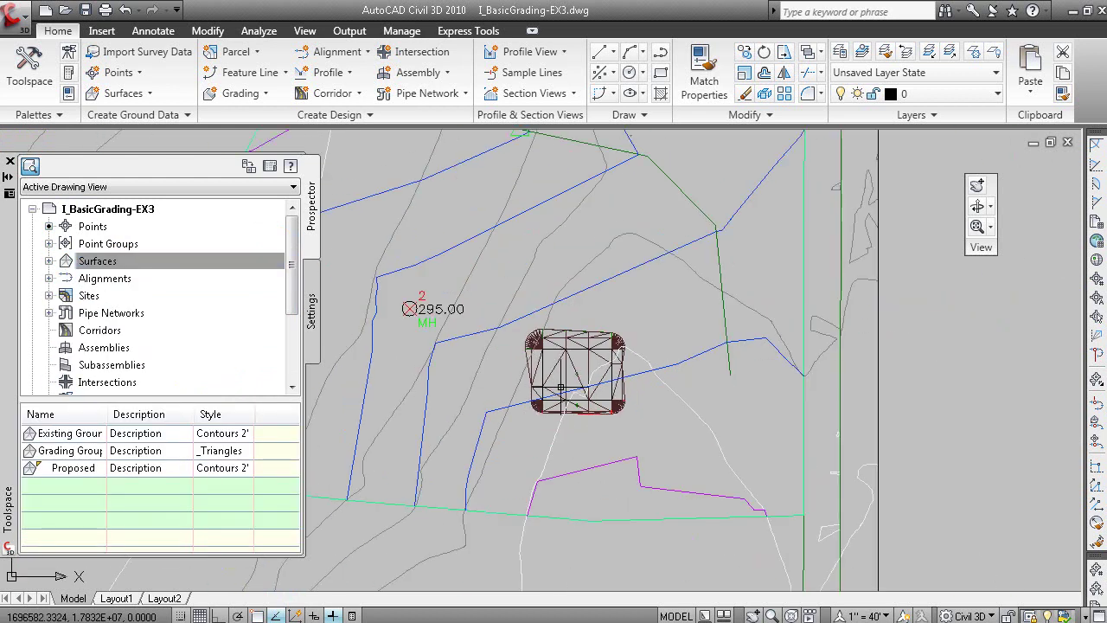
scroll(560, 388, down, 3)
middle_drag(394, 347, 461, 401)
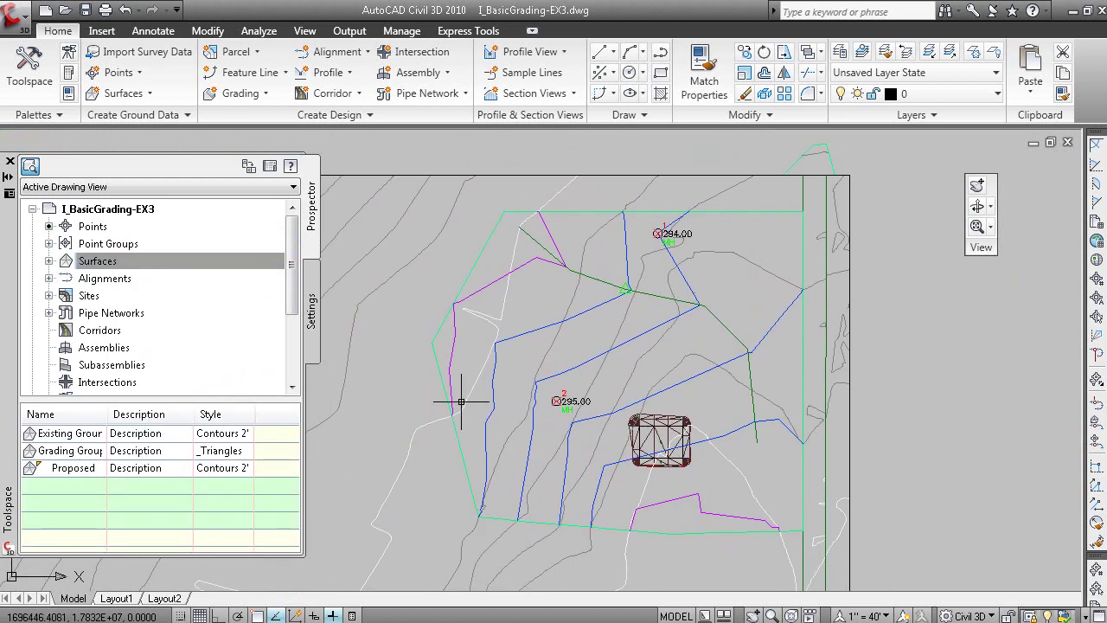
drag(248, 397, 248, 410)
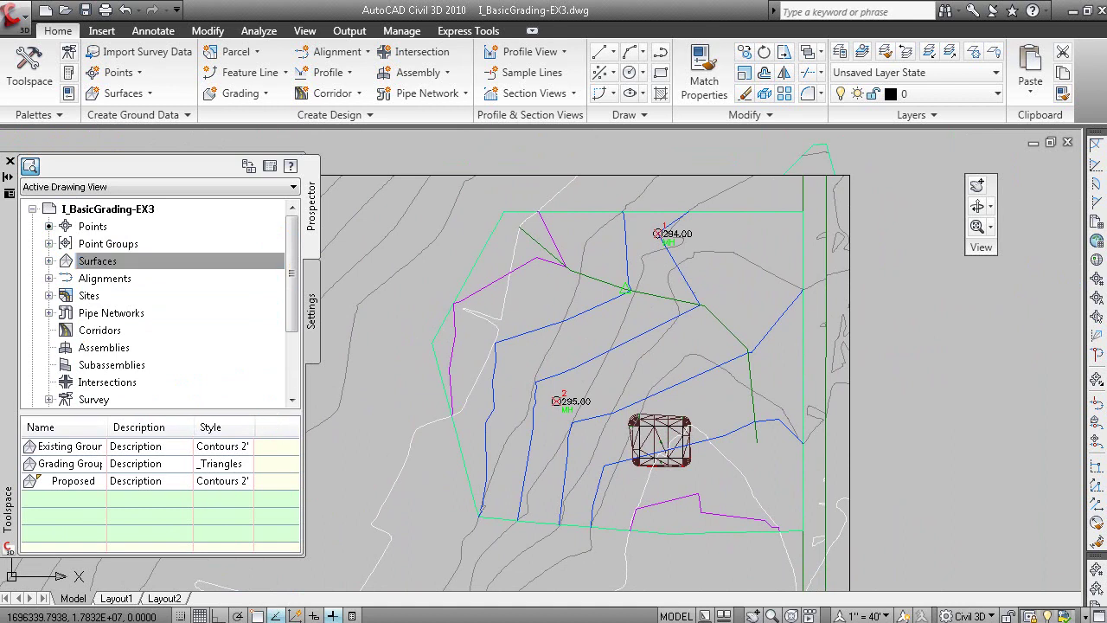
middle_drag(714, 387, 699, 388)
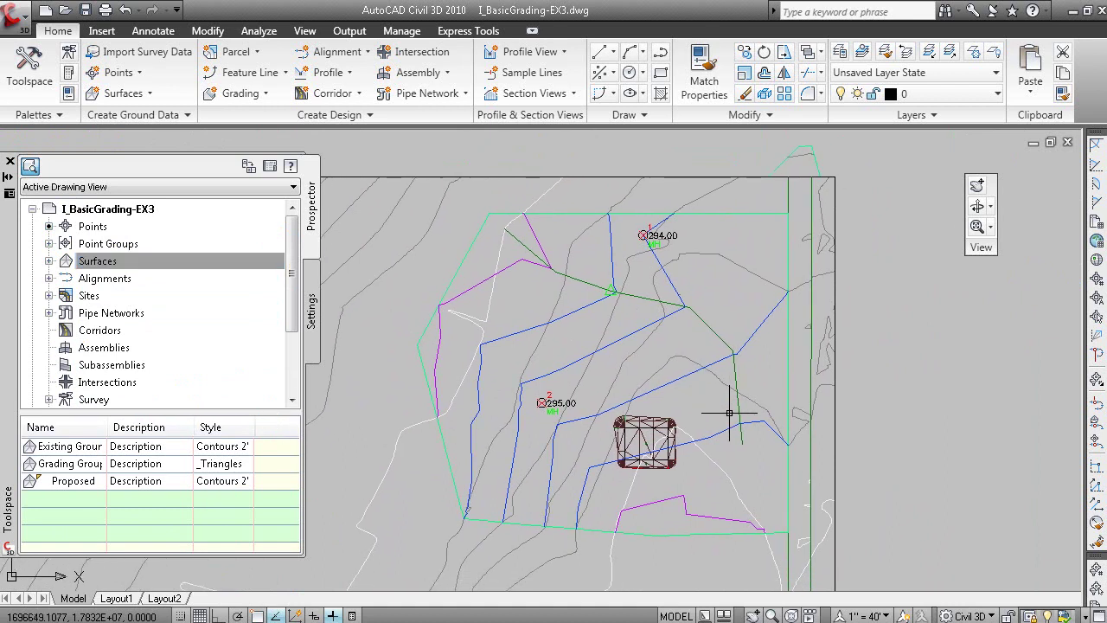